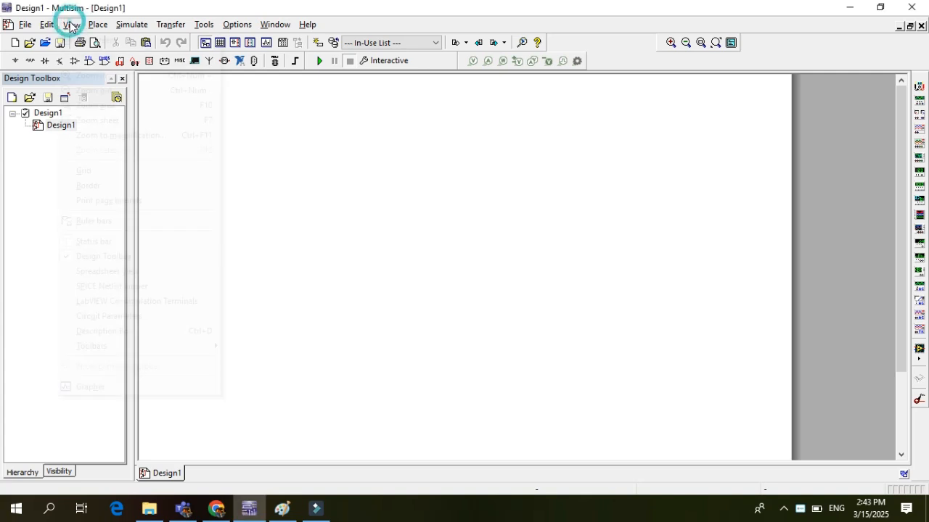
Place the text "Full Adder Circuit using MultiSIM" as a title near the top of the schematic sheet
mouse_move(207, 27)
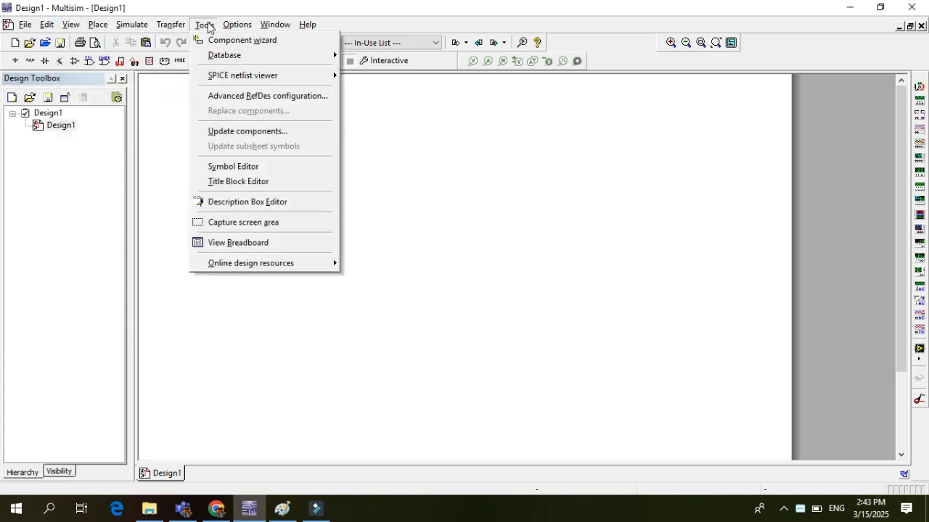
mouse_move(101, 28)
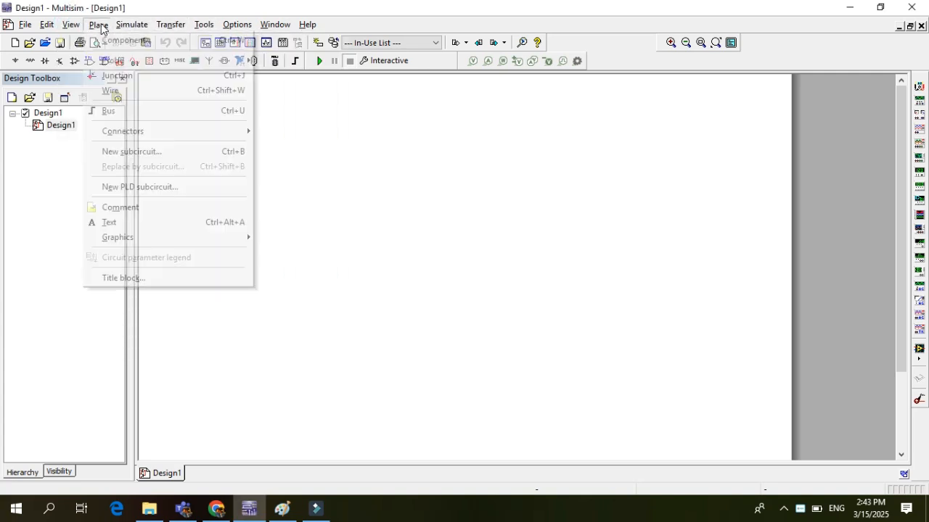
click(131, 223)
click(308, 140)
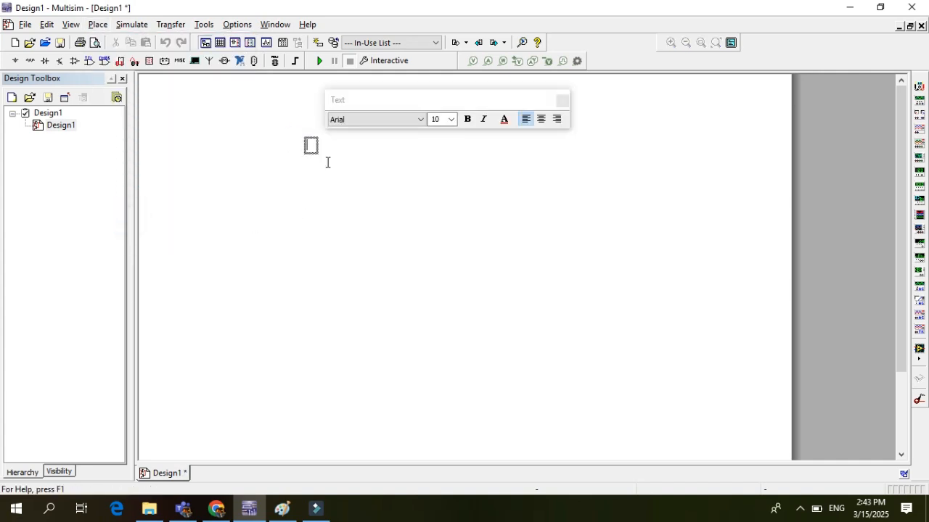
text(Full Adder Circuit using Mu)
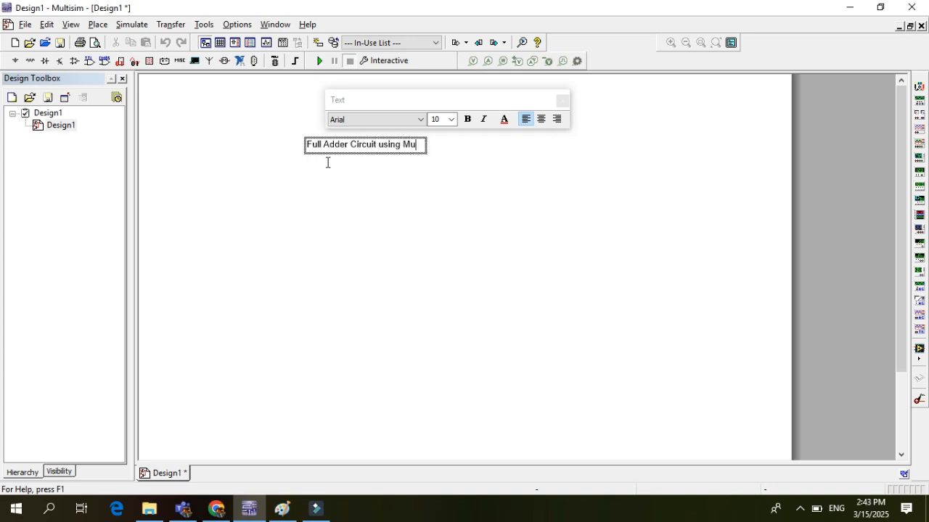
text(ltiSIM)
click(356, 175)
Set the schematic title's font size to 14
double_click(359, 146)
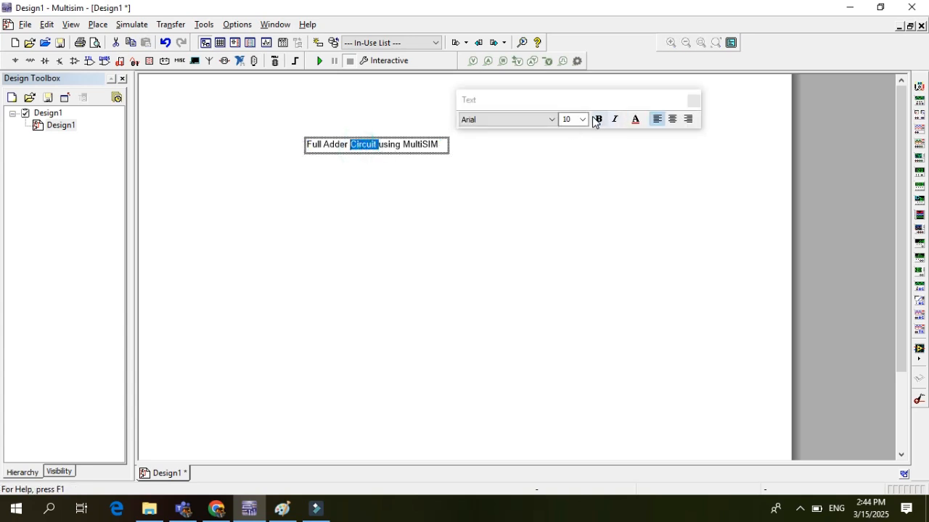
click(583, 119)
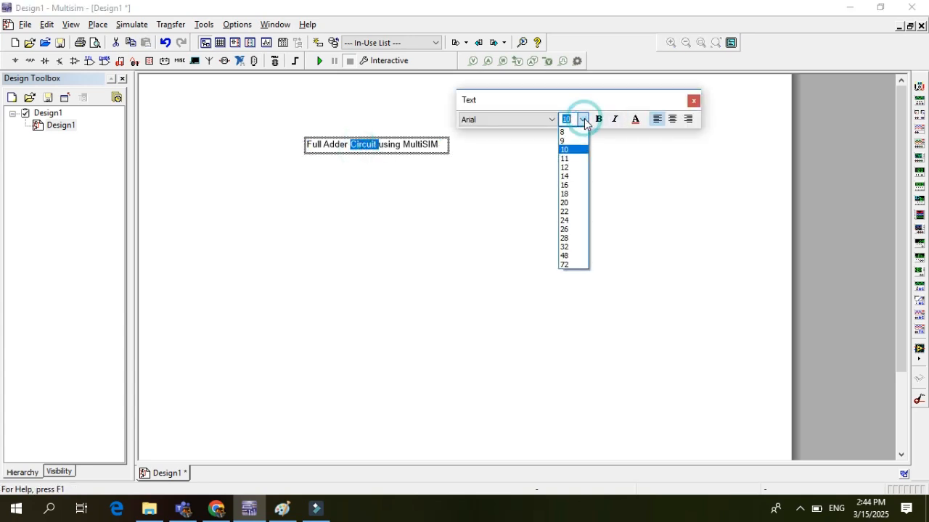
click(573, 176)
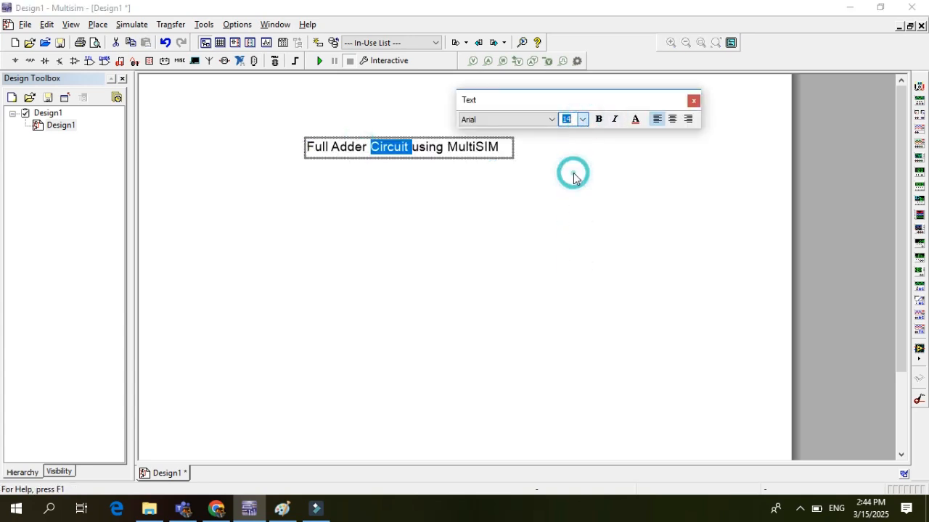
click(694, 101)
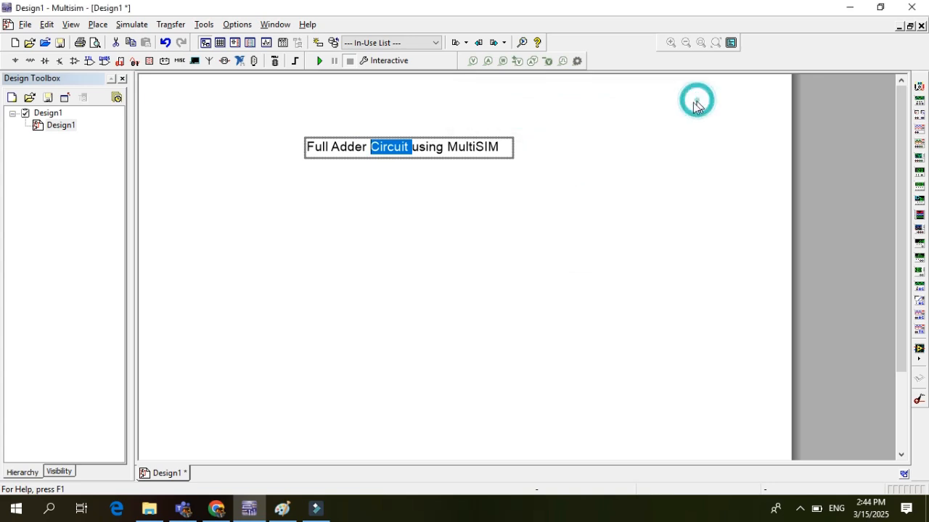
Move the title text slightly up and to the right on the sheet
click(439, 144)
drag(446, 143, 458, 124)
click(458, 118)
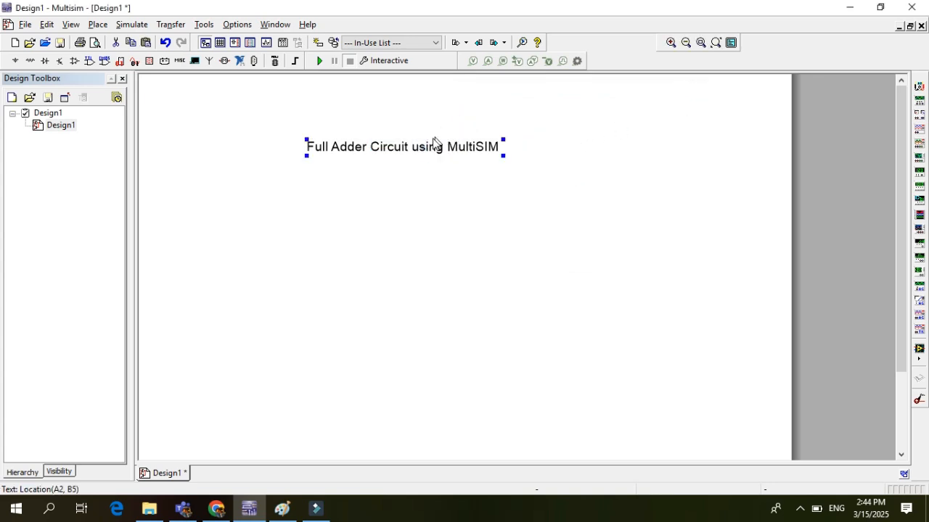
drag(427, 153, 445, 127)
click(446, 149)
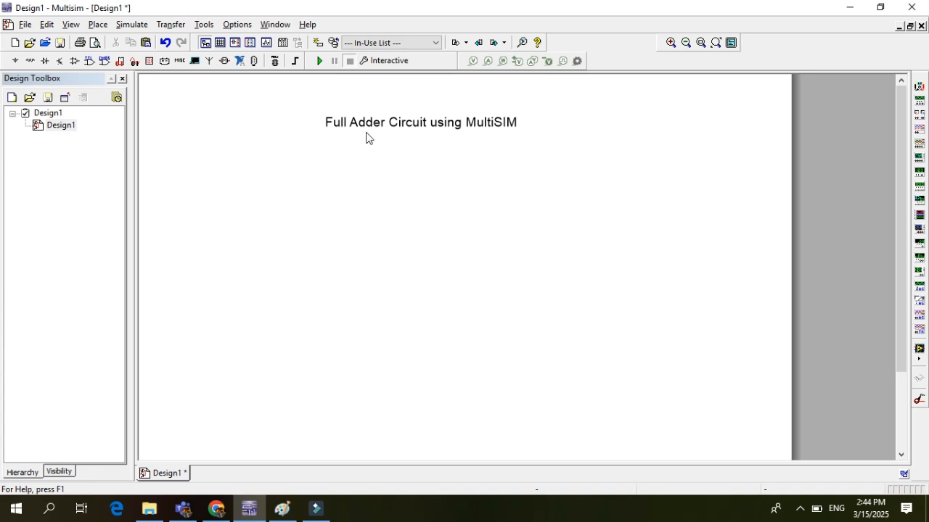
Place section A of a 74HC86N_6V XOR gate from the 74HC_6V family just below the title's left end
click(99, 25)
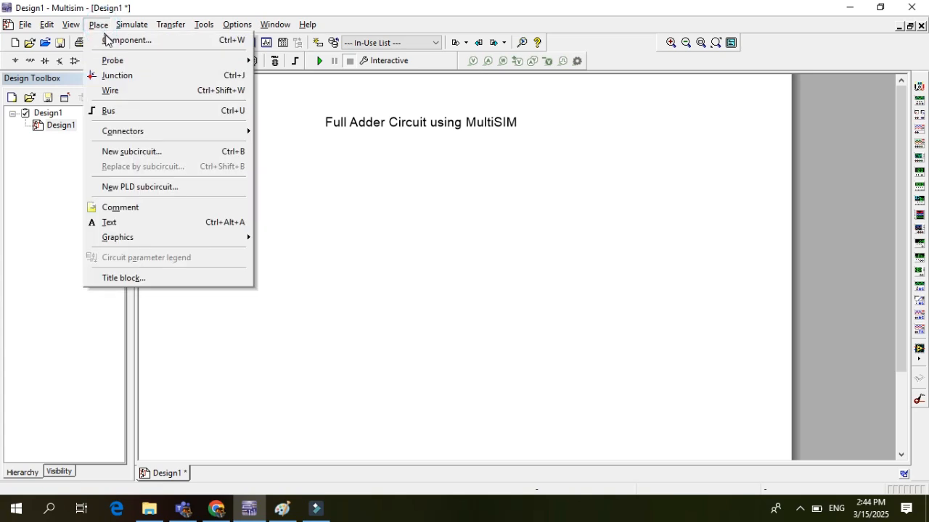
click(122, 42)
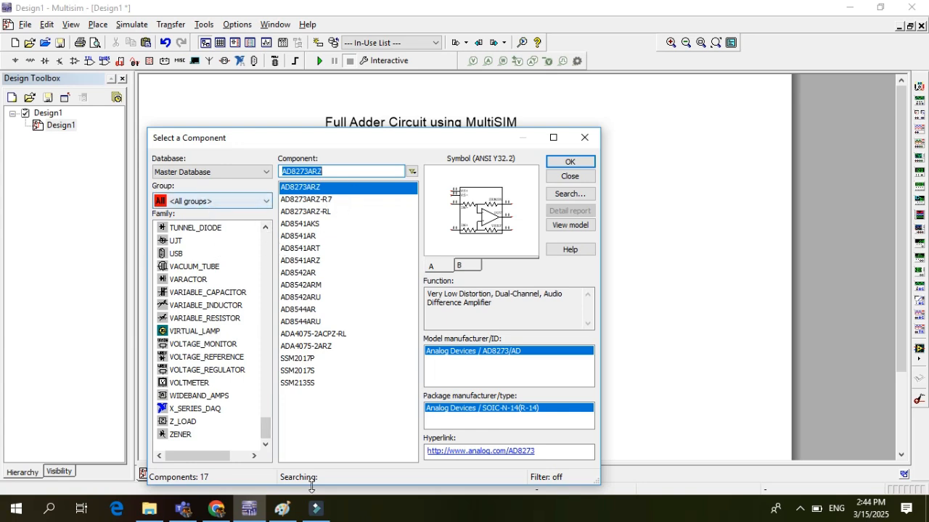
drag(266, 433, 264, 251)
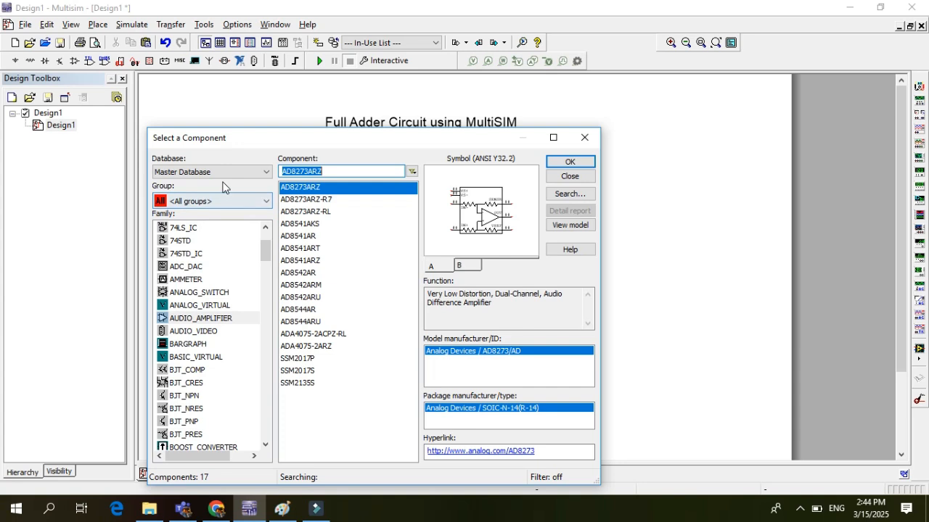
drag(264, 252, 259, 242)
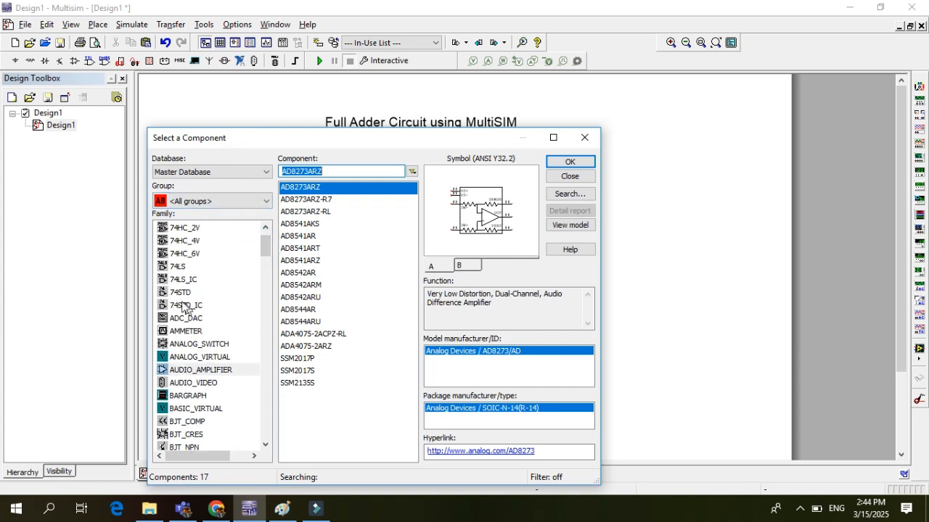
drag(264, 250, 263, 240)
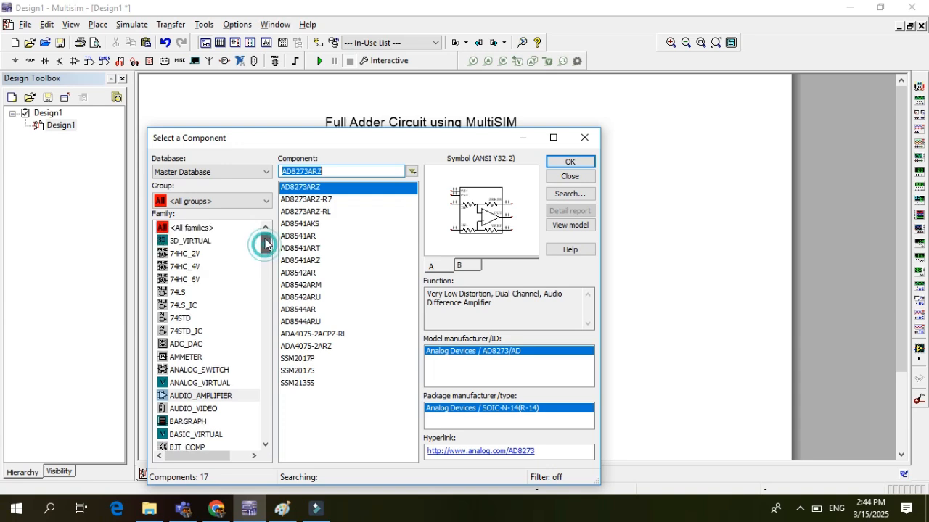
click(190, 282)
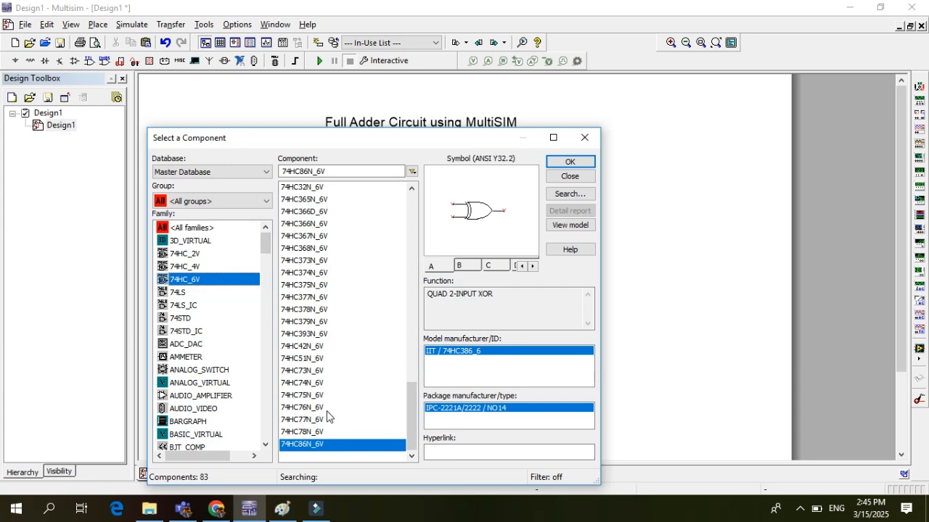
click(410, 403)
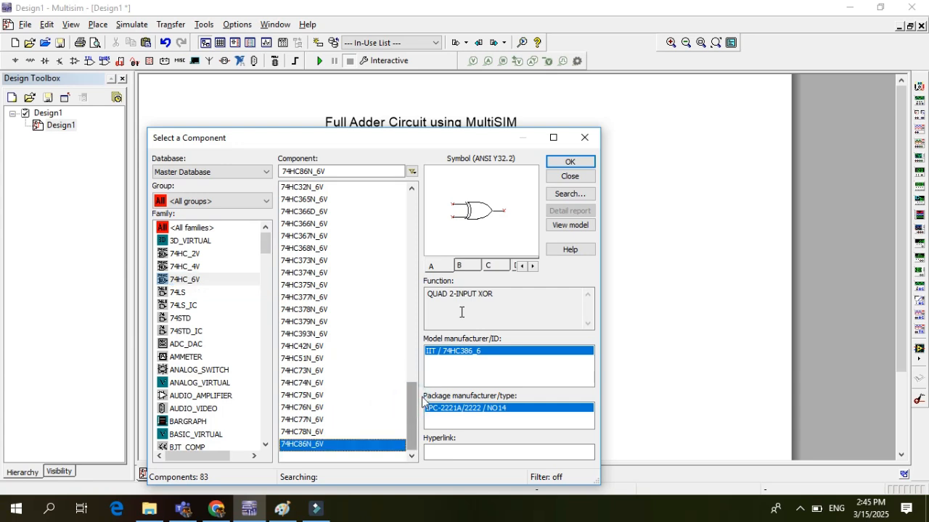
click(570, 164)
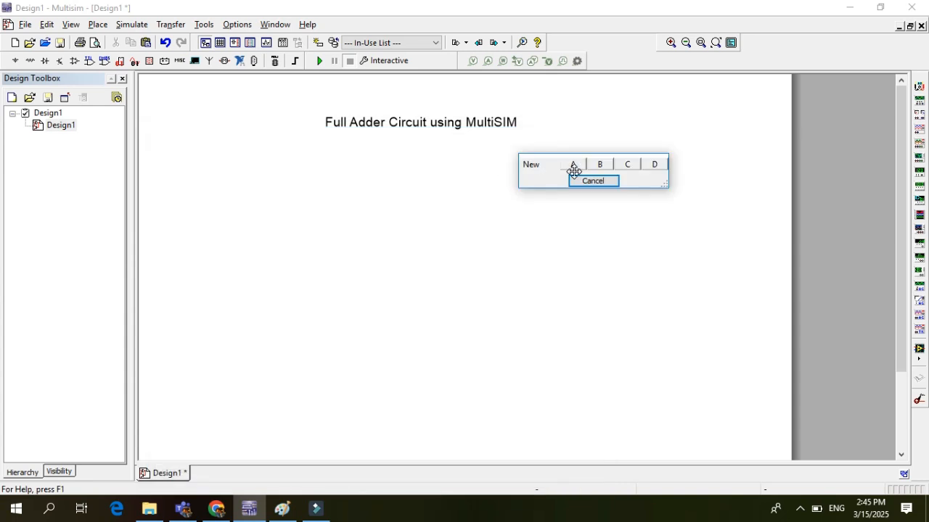
click(574, 166)
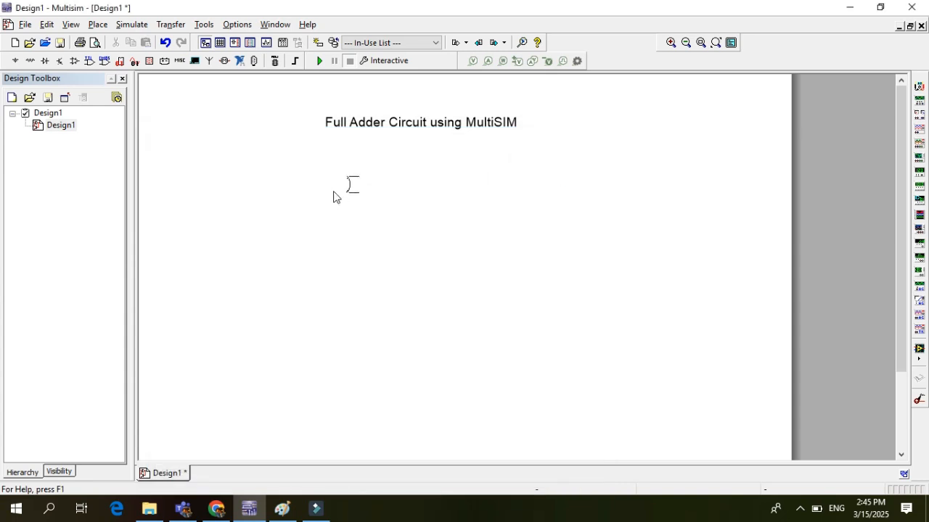
click(328, 181)
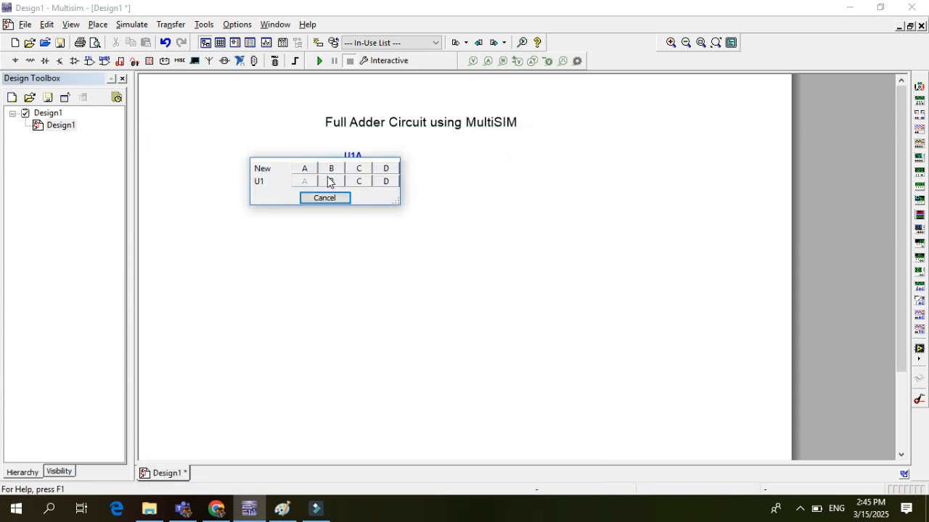
Place section B of a new 74HC86N_6V chip to the right of the first XOR gate and stop placing XOR gates
click(332, 169)
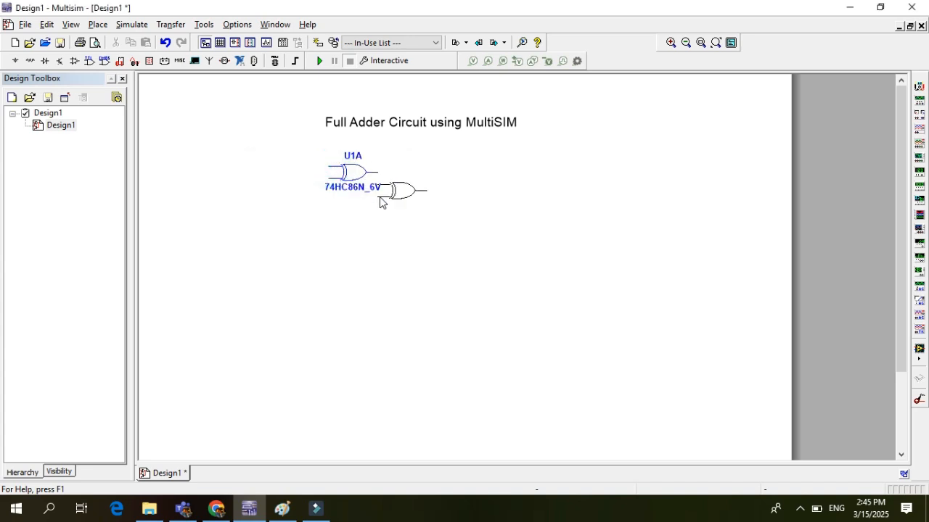
click(507, 186)
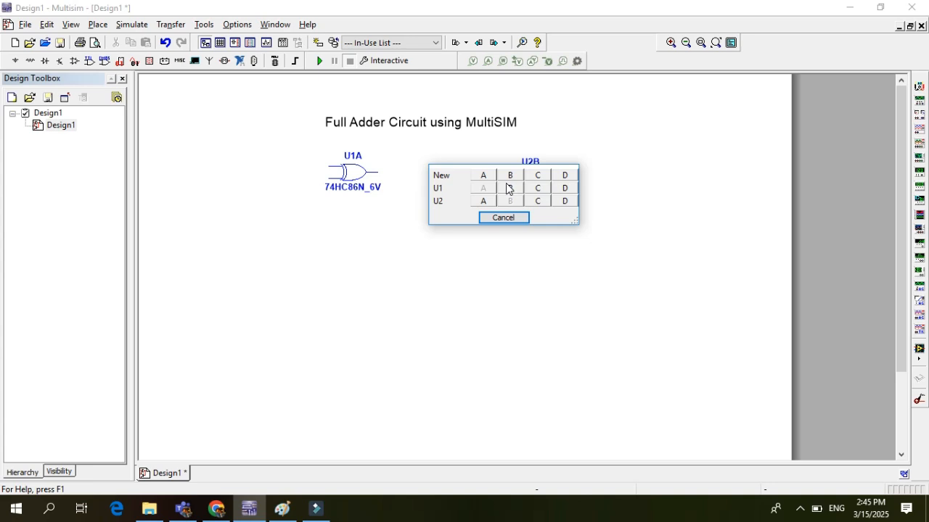
click(502, 218)
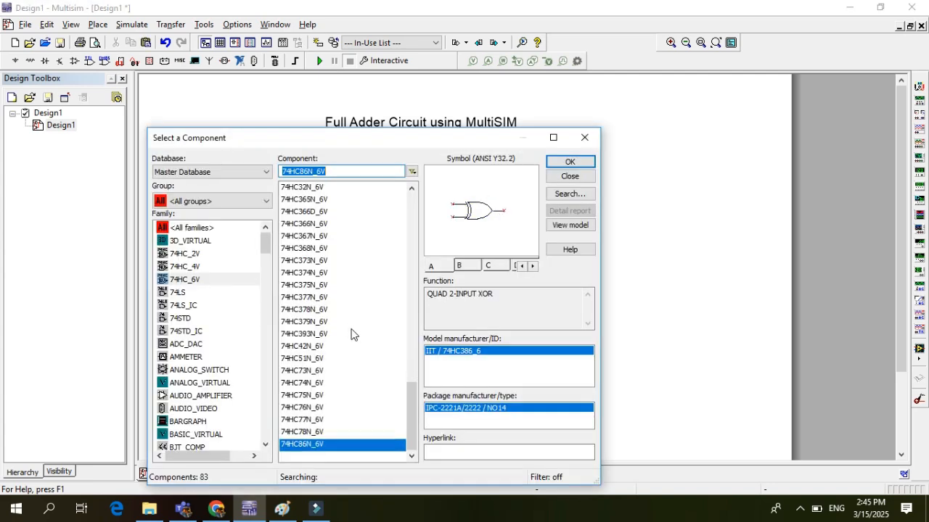
Place section A of a 74HC32N_6V two-input OR gate below and slightly right of the second XOR gate
click(306, 432)
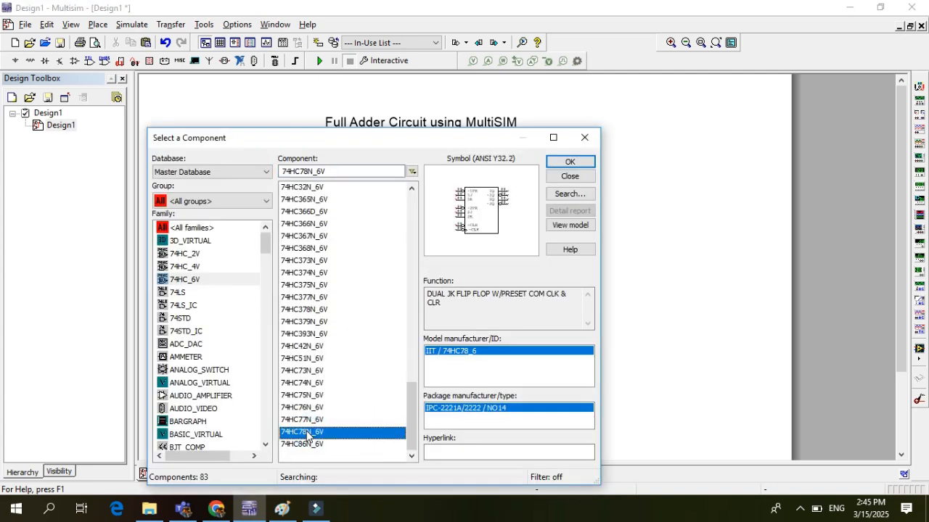
key(Up)
key(Up)
key(Up)
key(Up)
key(Up)
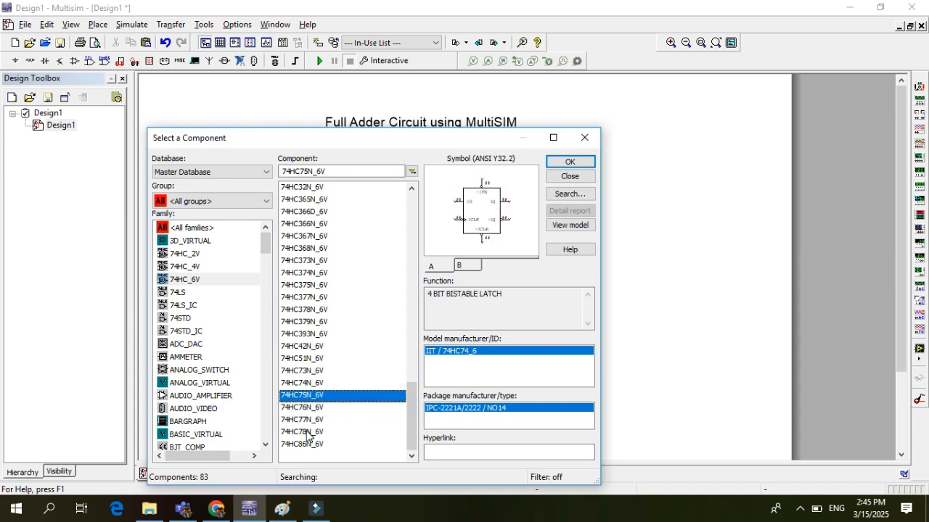
key(Up)
key(Up)
key(Up)
key(Up)
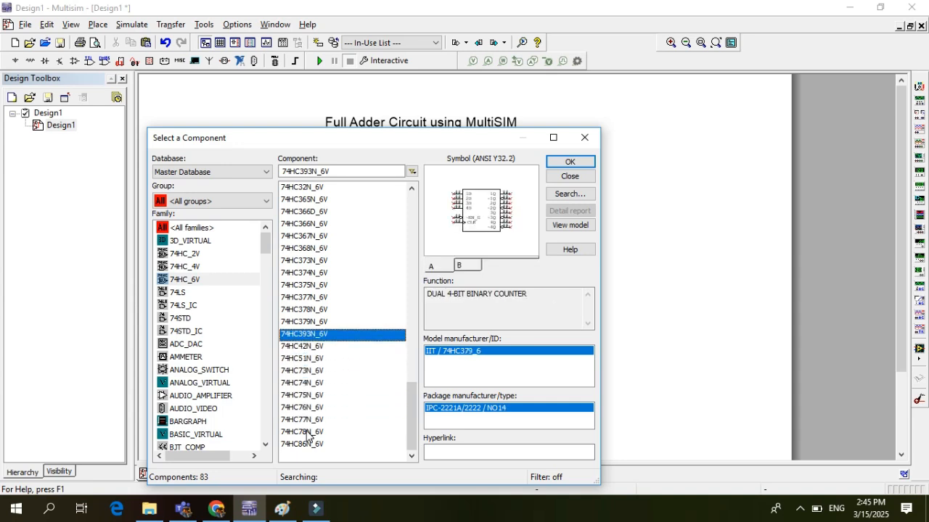
key(Up)
key(Up)
key(Up)
key(Up)
key(Up)
key(Up)
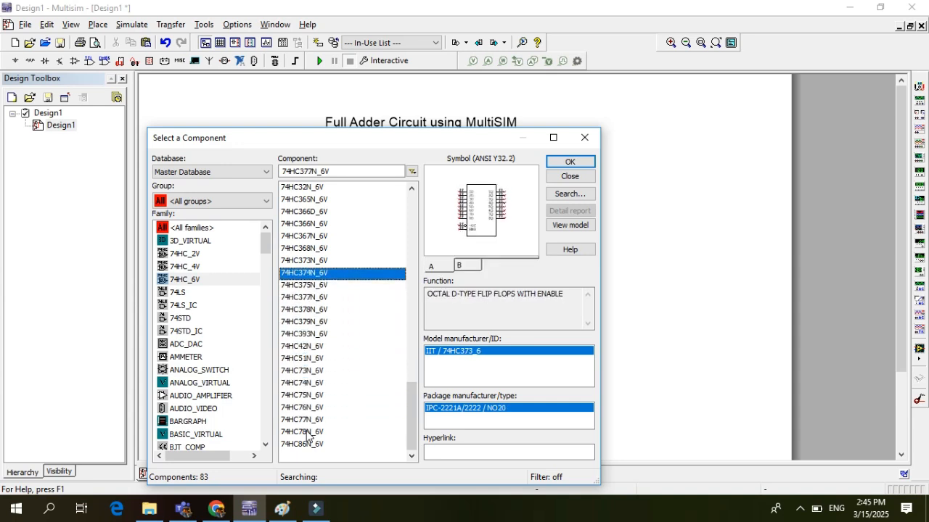
key(Up)
key(Up)
key(Up)
key(Up)
key(Up)
key(Up)
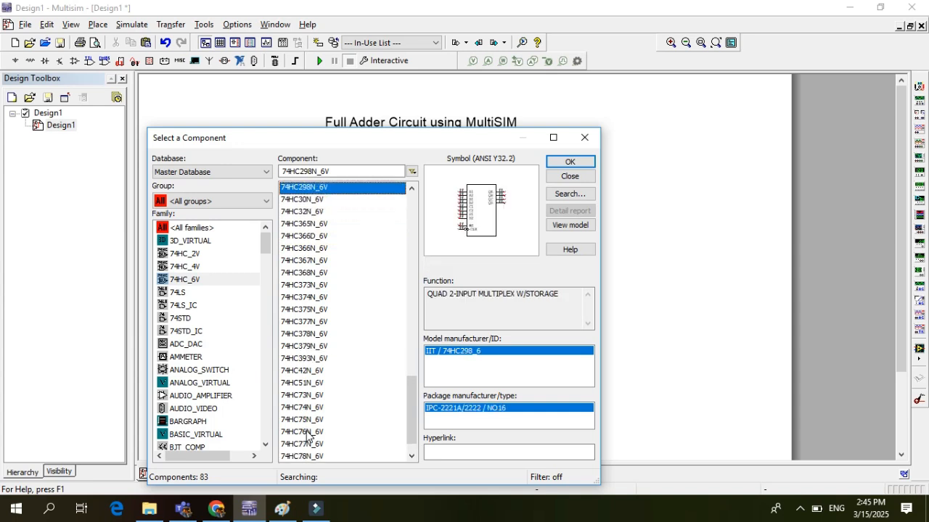
key(Down)
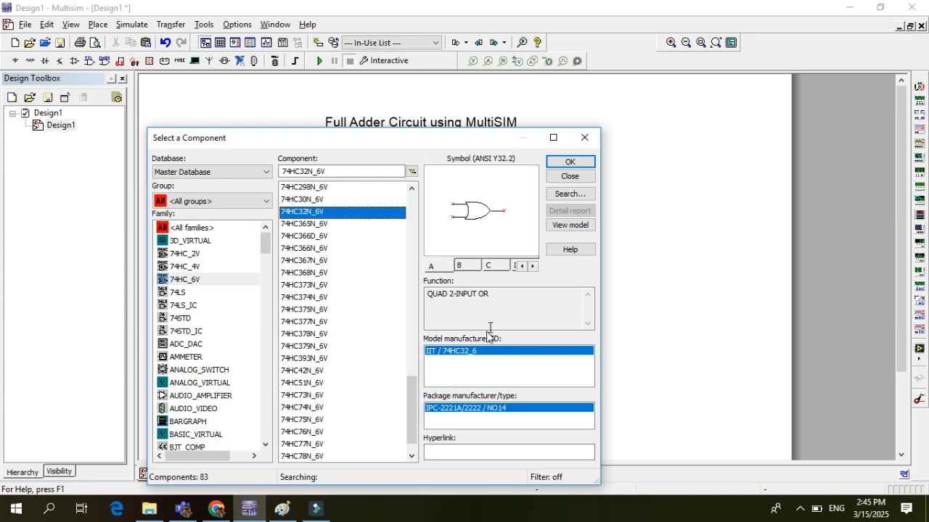
click(573, 162)
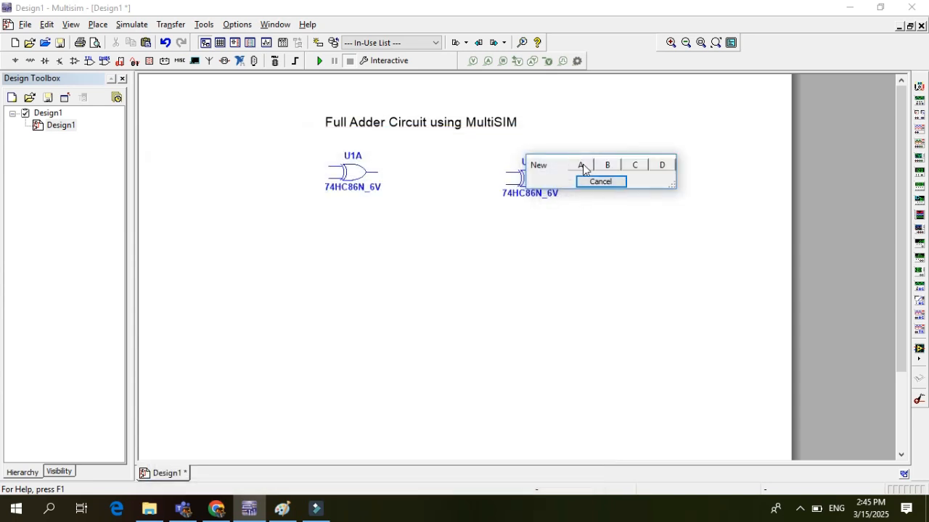
click(583, 167)
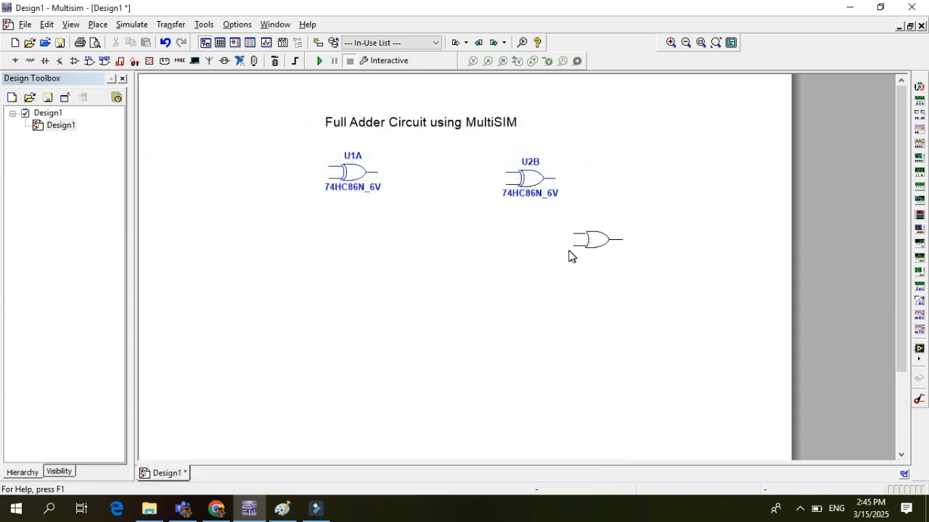
click(563, 247)
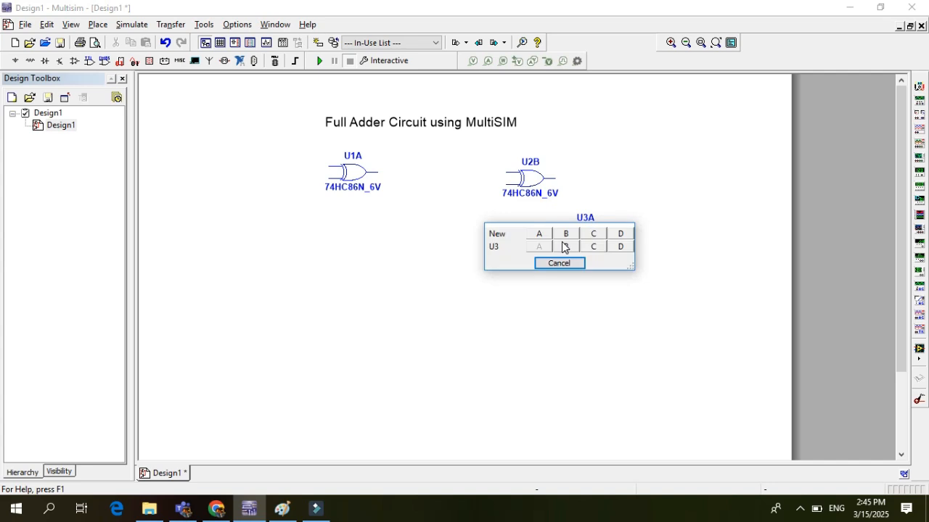
click(563, 265)
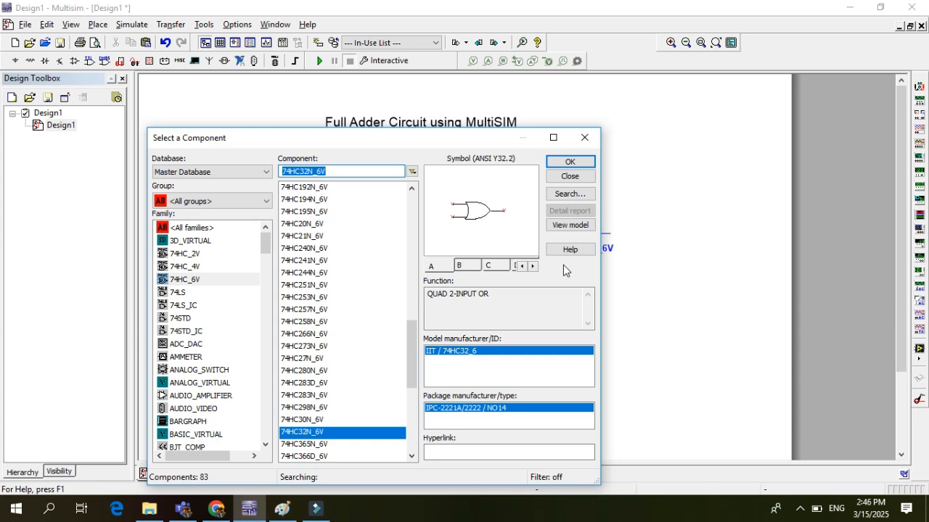
Place section A of a 74HC08N_6V two-input AND gate to the left of the OR gate
click(314, 419)
click(313, 409)
key(Up)
key(Up)
key(Up)
key(Up)
key(Up)
key(Up)
key(Up)
key(Up)
key(Up)
key(Up)
key(Up)
key(Up)
key(Up)
key(Up)
key(Up)
key(Up)
key(Up)
key(Up)
key(Up)
key(Up)
key(Up)
key(Up)
key(Up)
key(Up)
key(Up)
key(Up)
key(Up)
key(Up)
key(Up)
key(Up)
key(Up)
key(Up)
key(Up)
key(Up)
key(Up)
key(Up)
key(Up)
key(Up)
key(Up)
key(Up)
key(Up)
key(Up)
key(Up)
key(Up)
key(Up)
key(Up)
key(Up)
key(Up)
key(Up)
key(Up)
key(Up)
key(Up)
key(Up)
key(Up)
key(Up)
key(Down)
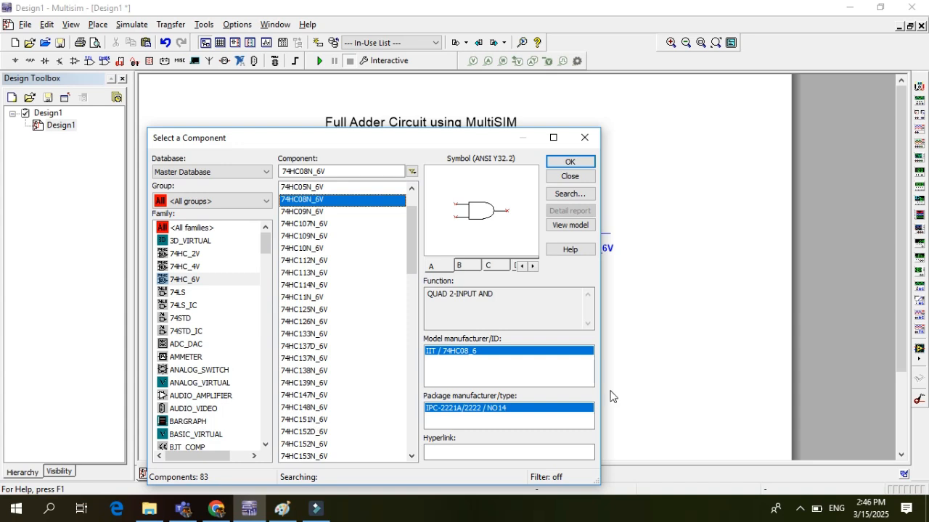
click(573, 162)
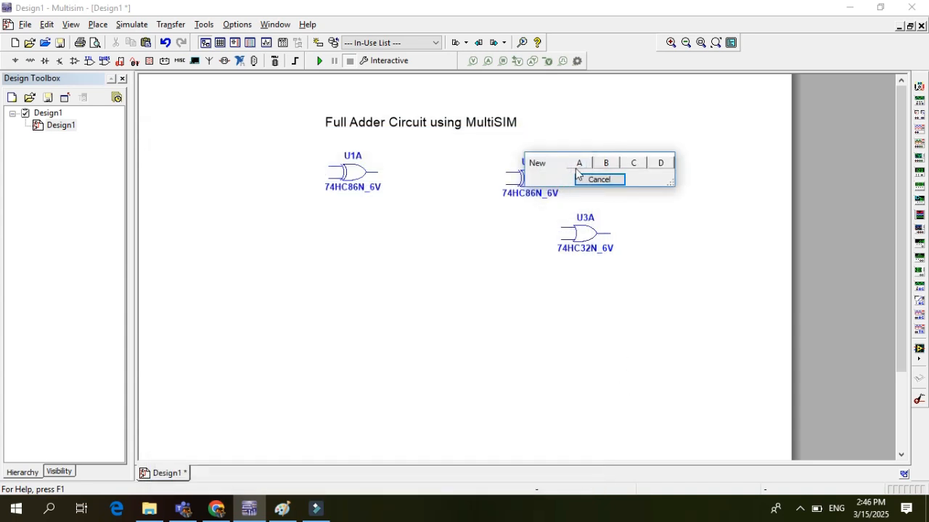
click(579, 164)
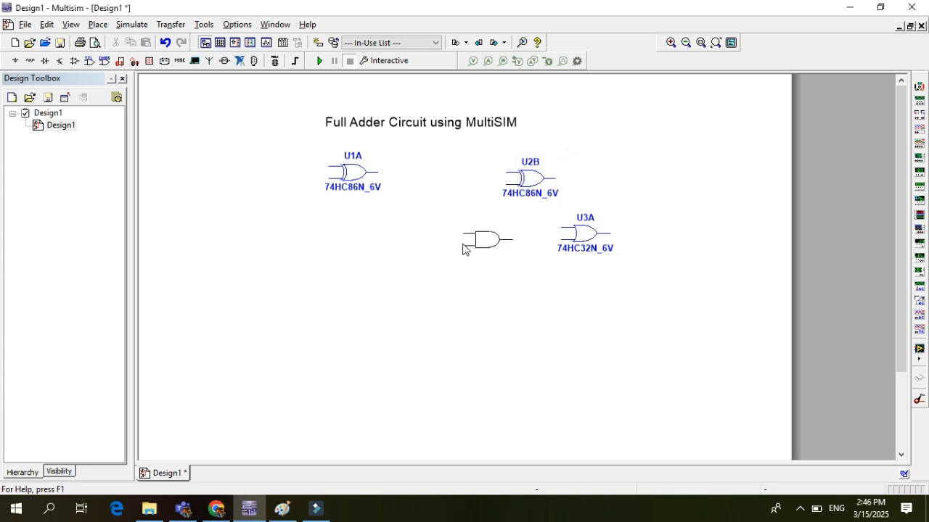
click(472, 248)
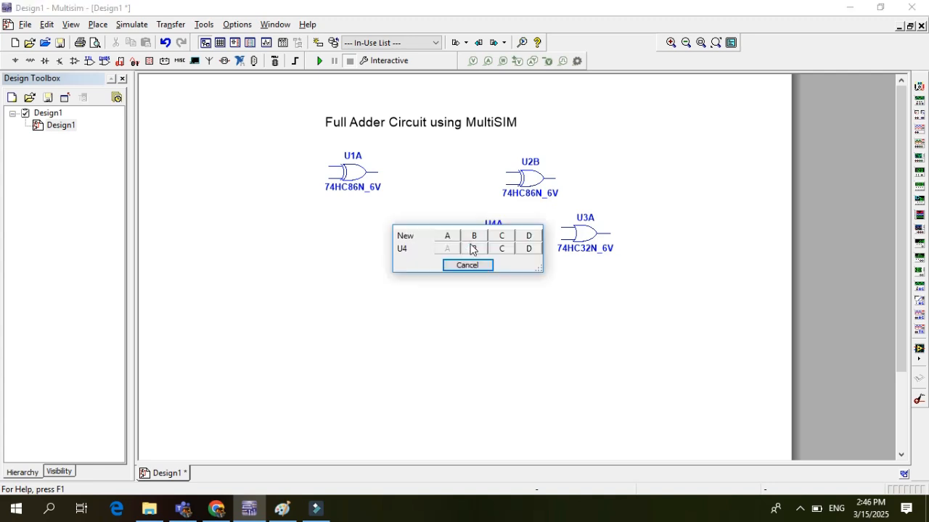
Place section B of a new 74HC08N_6V chip directly below the first AND gate and stop placing AND gates
click(475, 236)
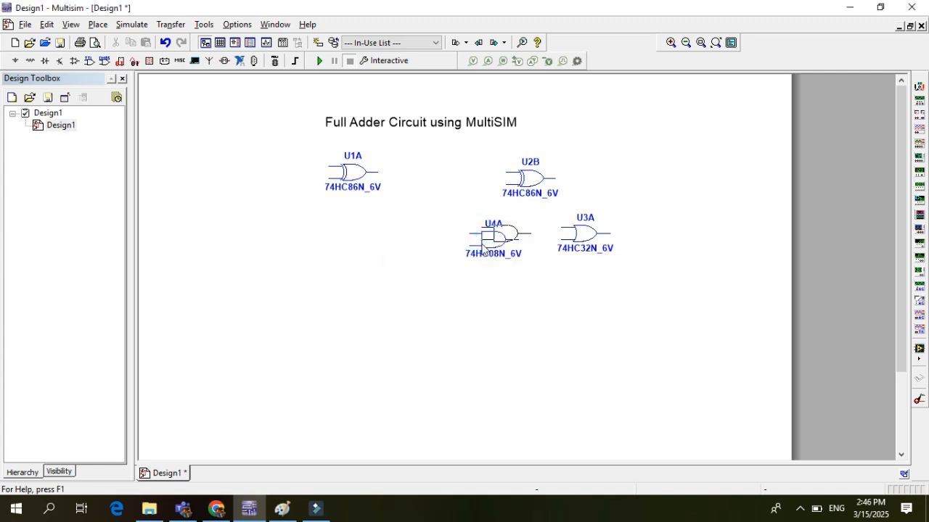
click(473, 305)
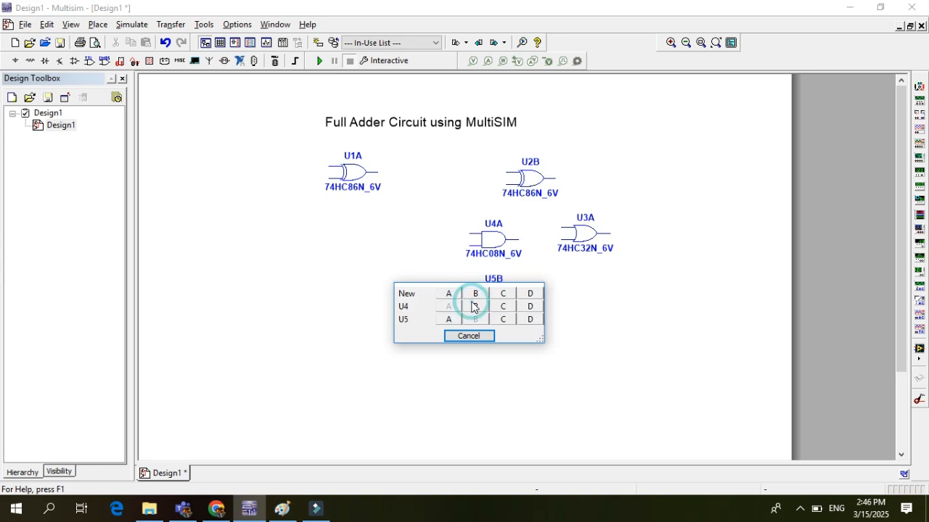
click(479, 340)
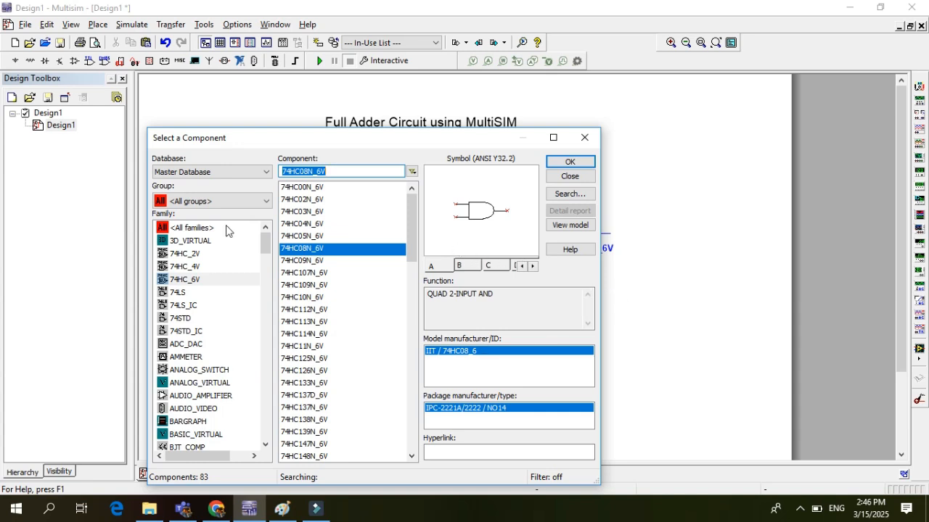
Search all component families for spdt
click(262, 241)
click(357, 174)
click(185, 230)
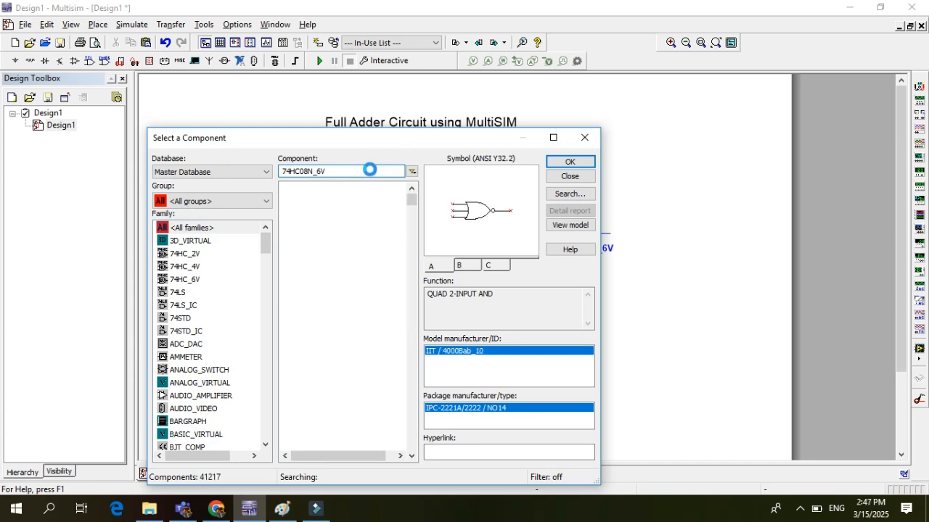
key(BackSpace)
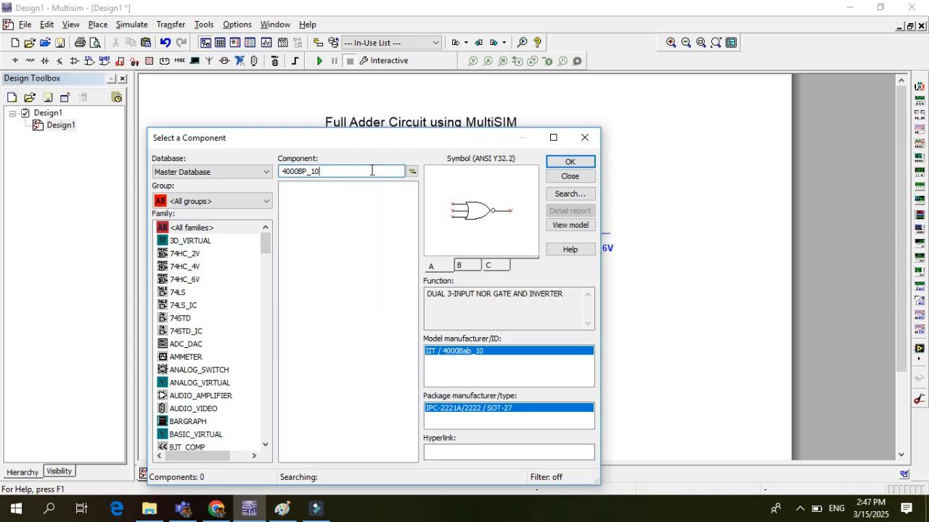
key(BackSpace)
key(BackSpace)
key(BackSpace)
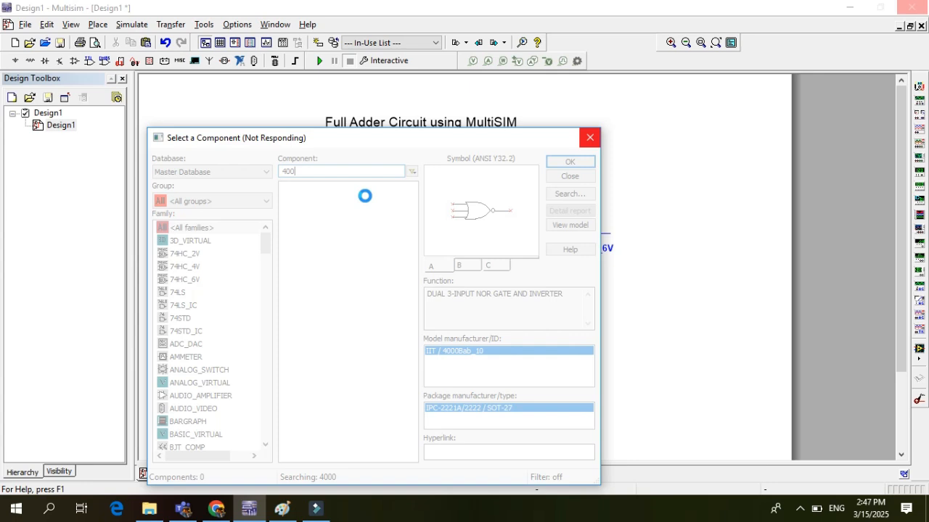
key(BackSpace)
key(BackSpace)
key(BackSpace)
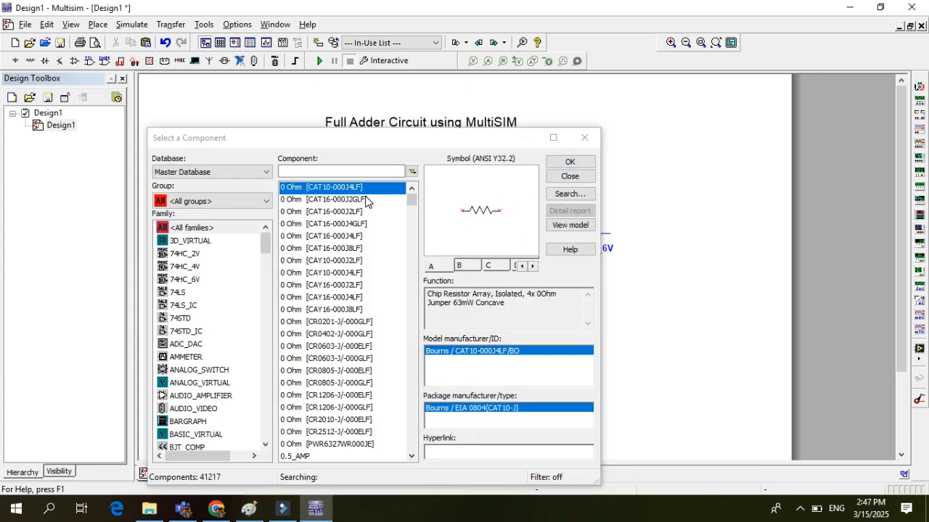
text(s)
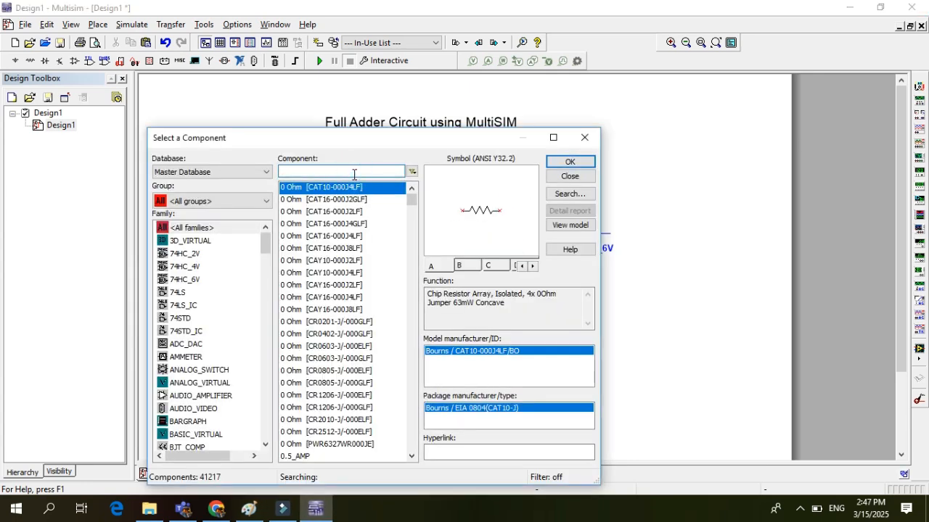
text(pdt)
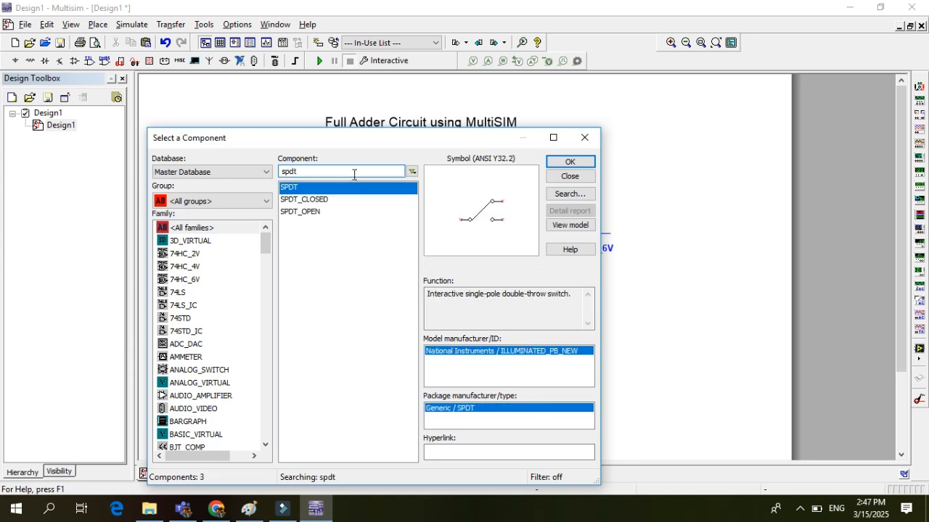
Place three SPDT switches one below another in a column to the left of the logic gates
click(566, 166)
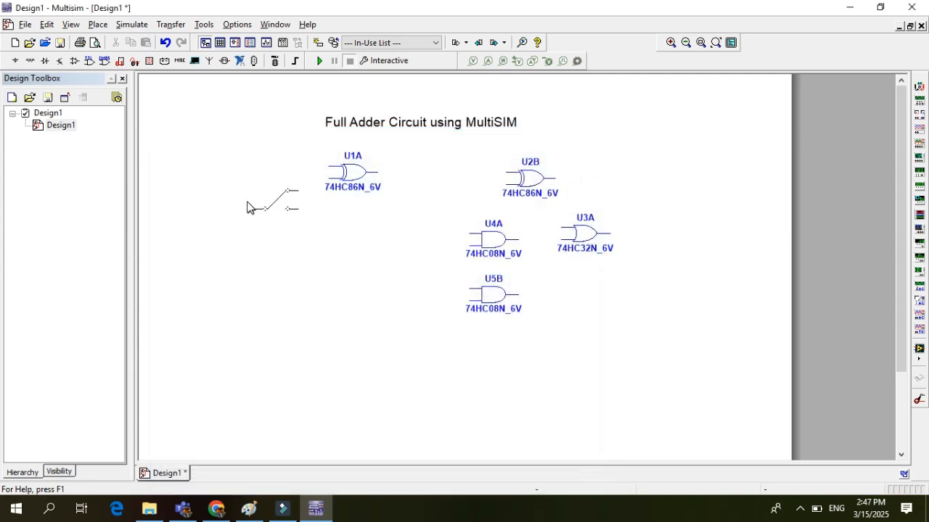
click(247, 201)
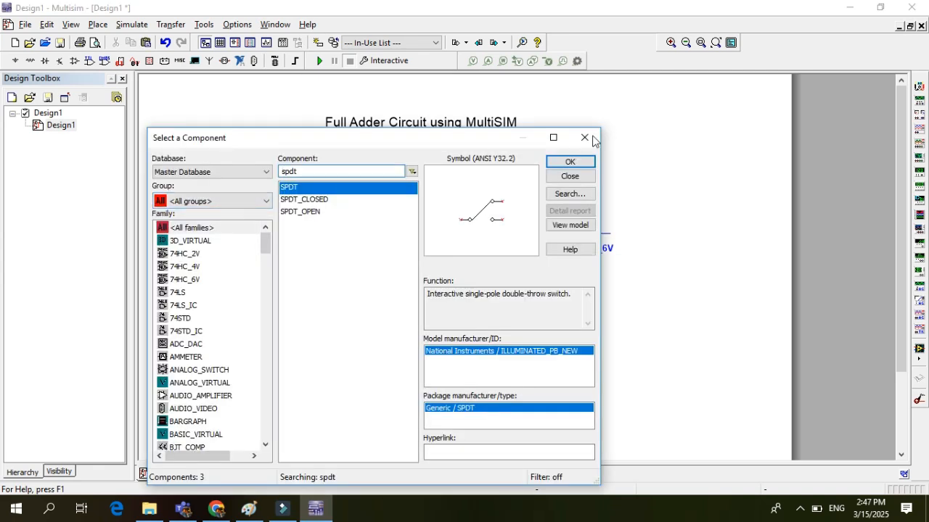
click(571, 164)
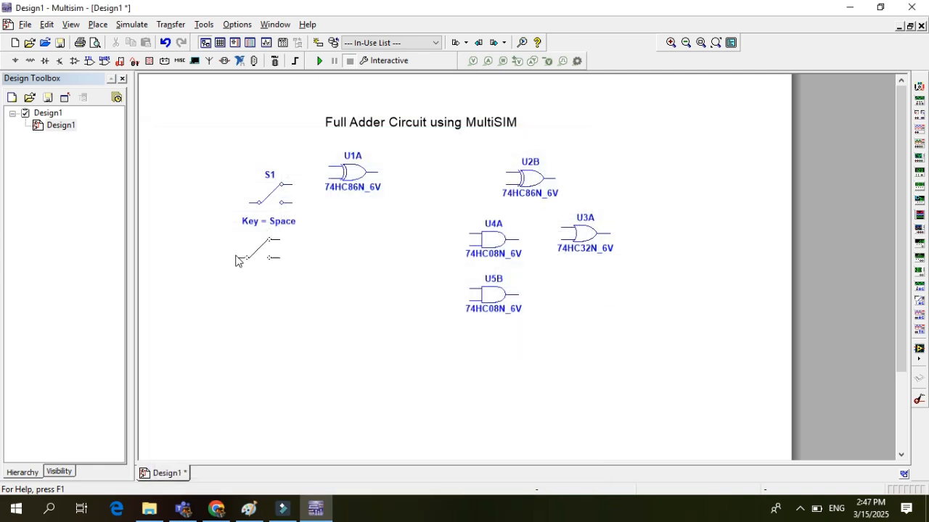
click(243, 267)
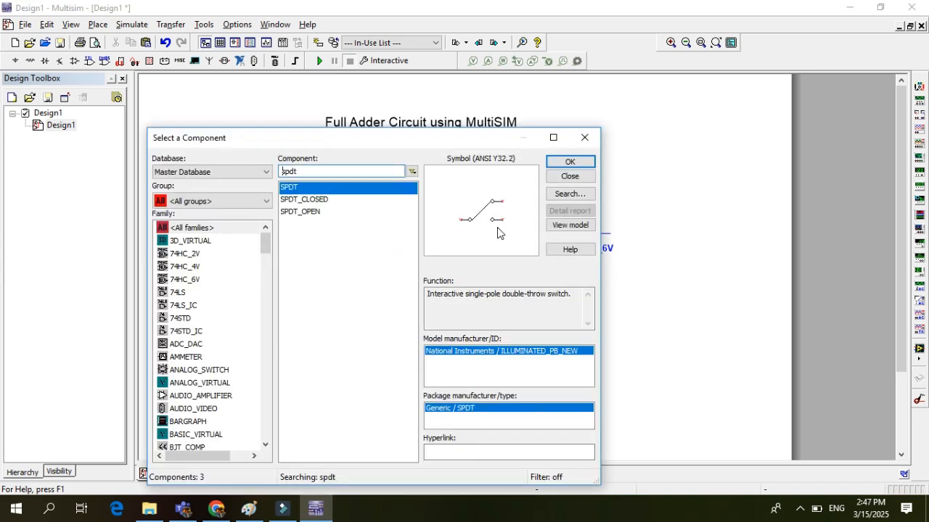
click(563, 162)
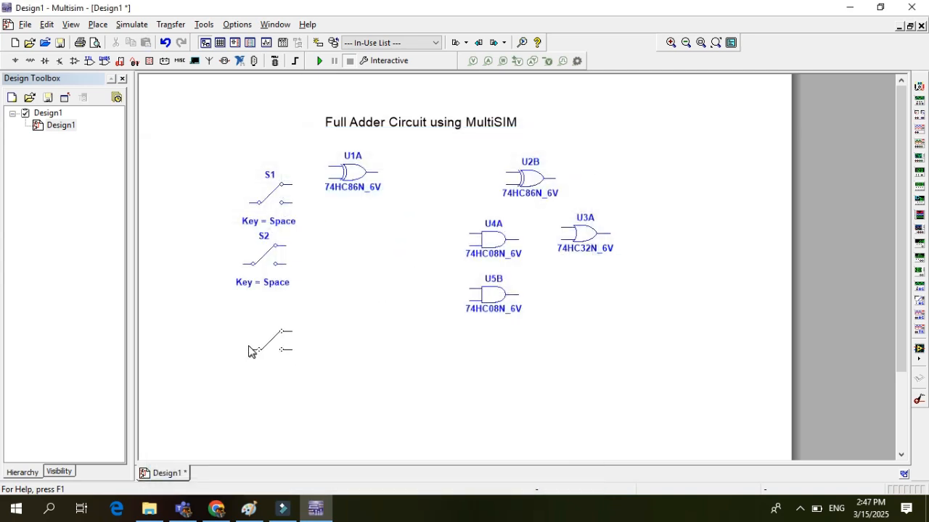
click(245, 347)
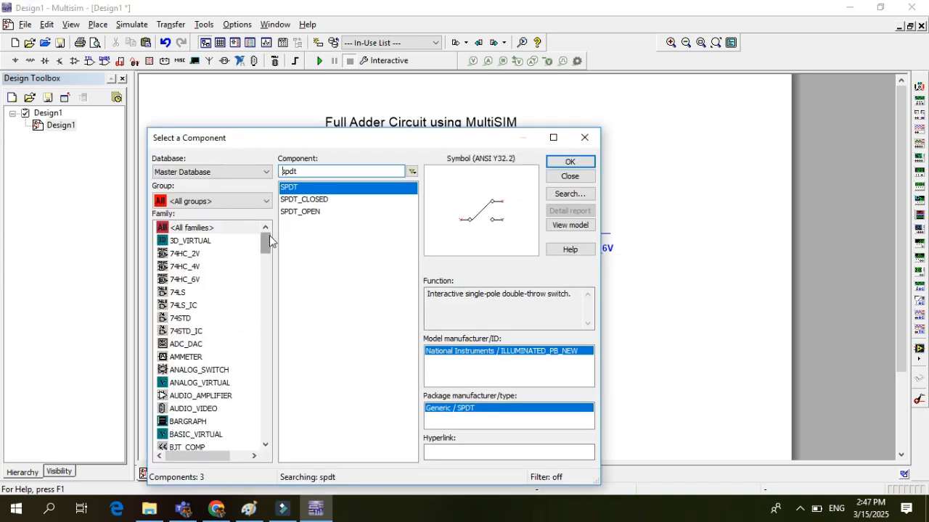
Place a GROUND symbol from the POWER_SOURCES family below and left of the lowest switch
drag(268, 236, 261, 349)
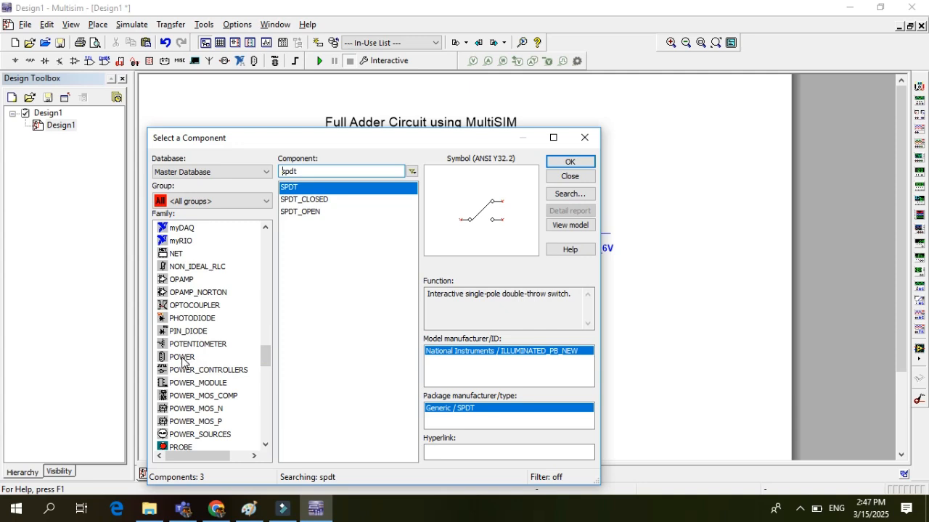
click(182, 358)
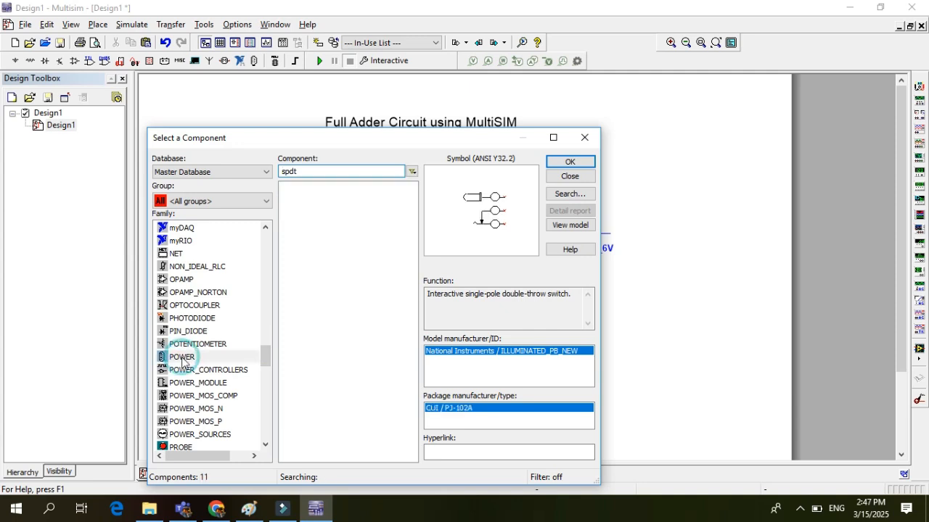
click(196, 435)
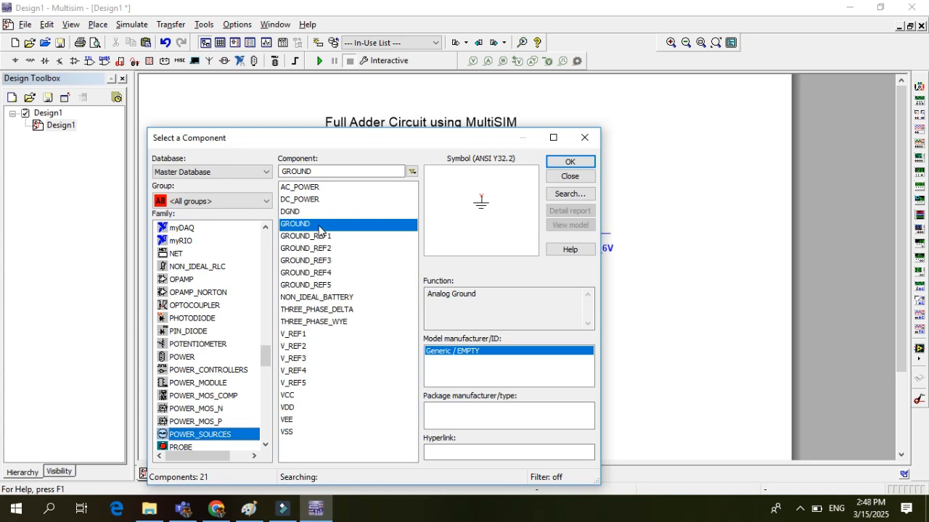
click(566, 164)
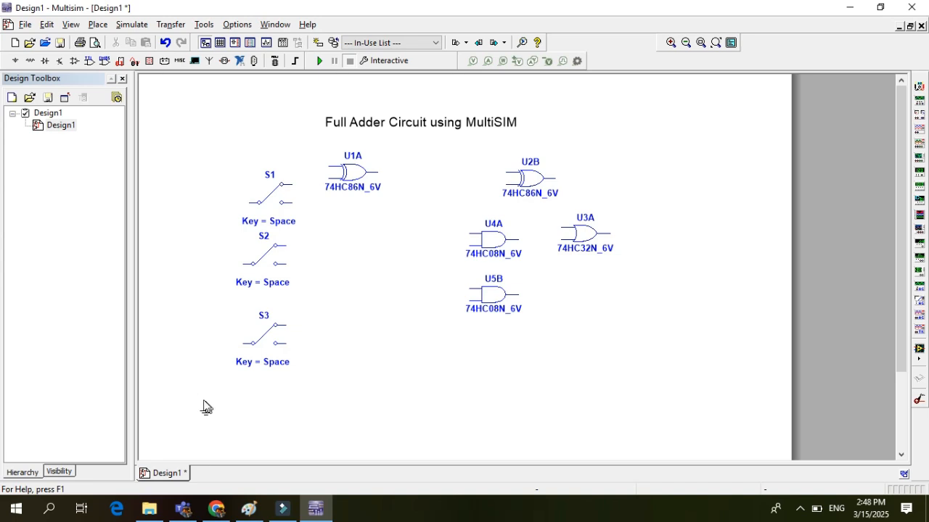
click(197, 395)
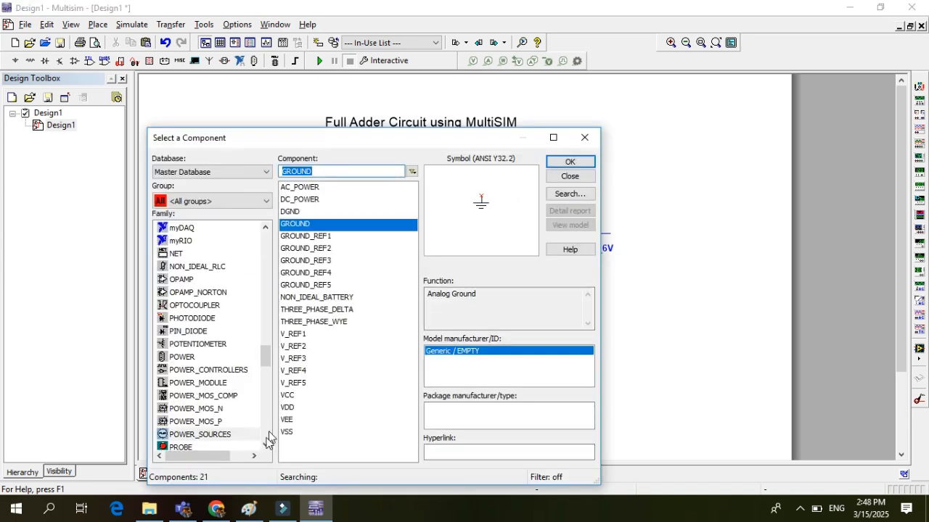
Place a VCC supply above and left of the uppermost switch, accepting the virtual connection to the hidden power pins
click(294, 397)
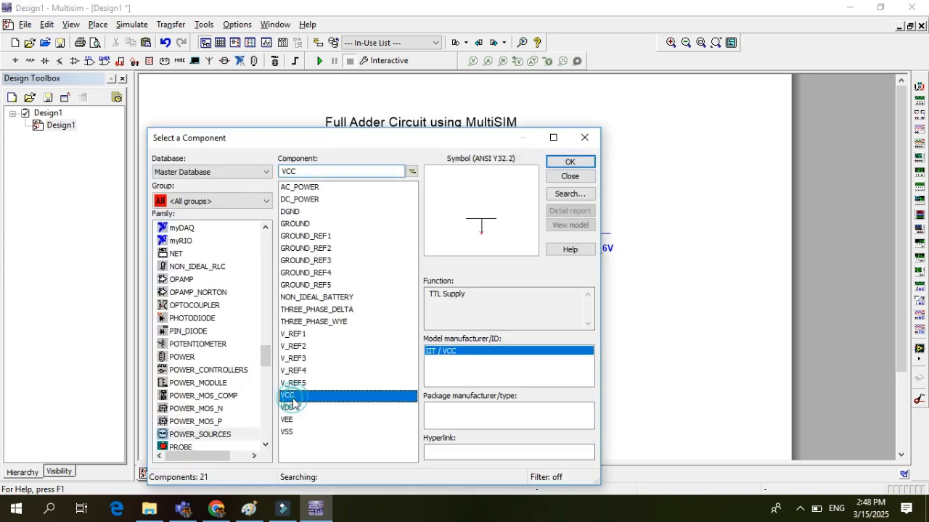
click(580, 164)
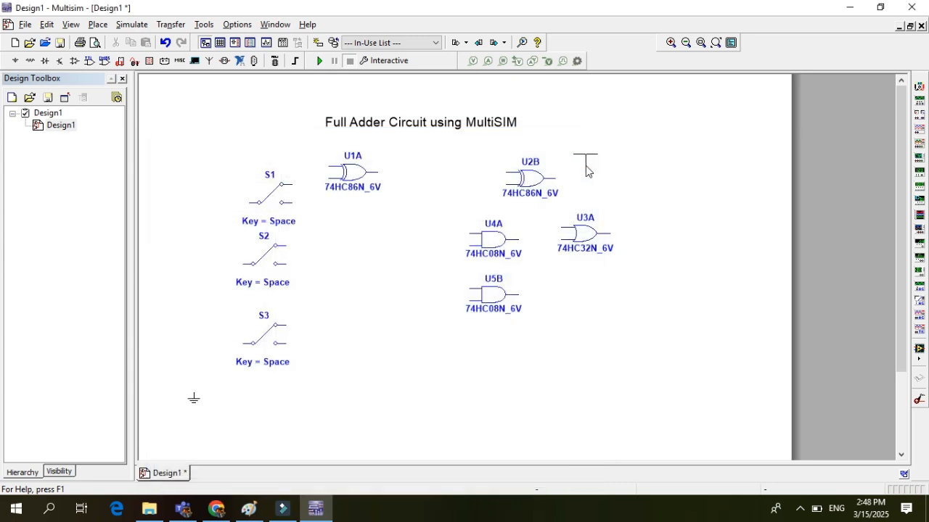
click(197, 156)
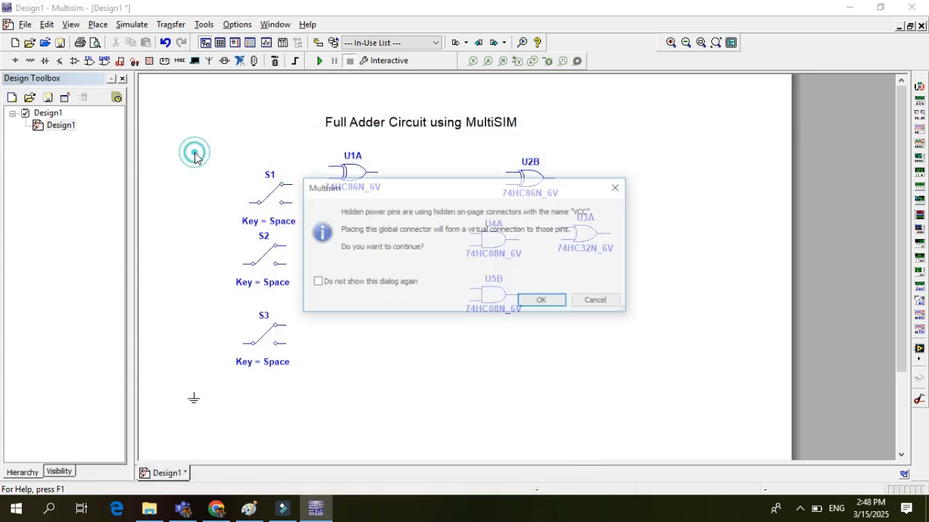
click(543, 302)
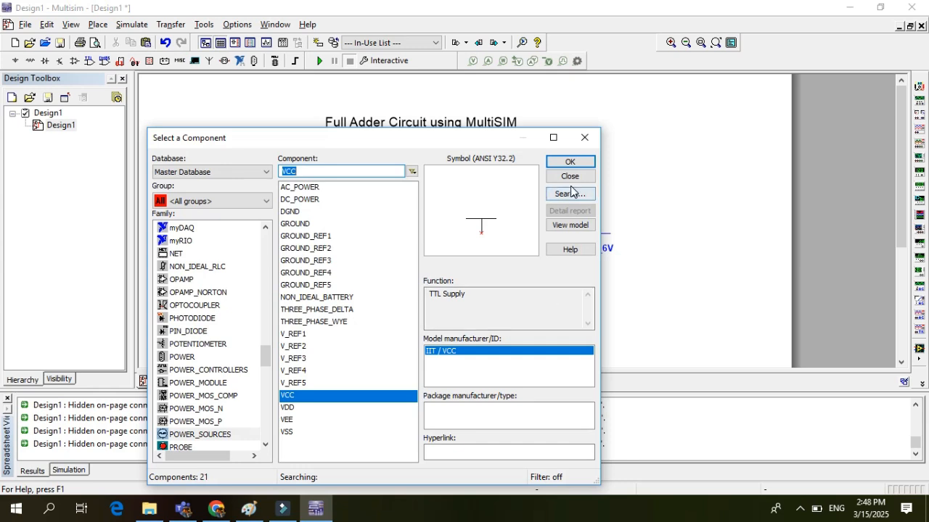
Place a PROBE_RED indicator from the PROBE family to the right of the second XOR gate
click(184, 448)
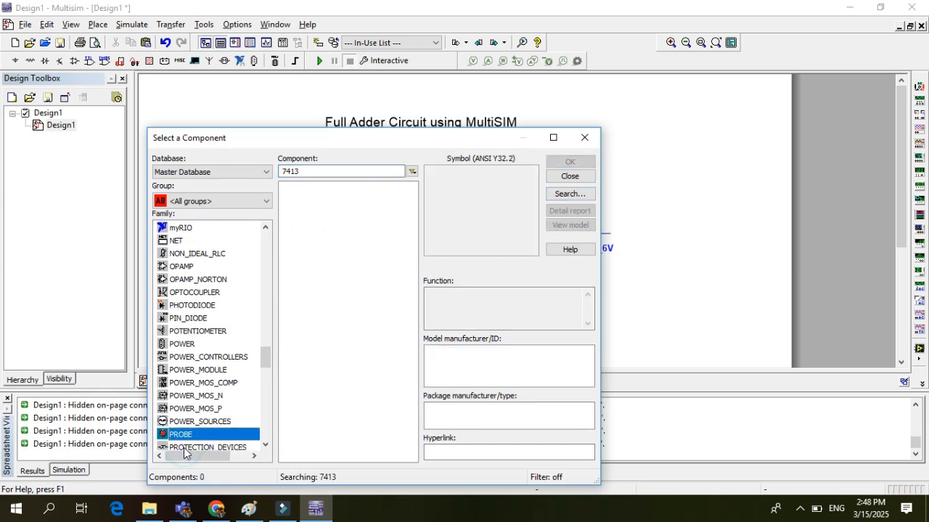
click(355, 169)
key(BackSpace)
key(BackSpace)
key(BackSpace)
key(BackSpace)
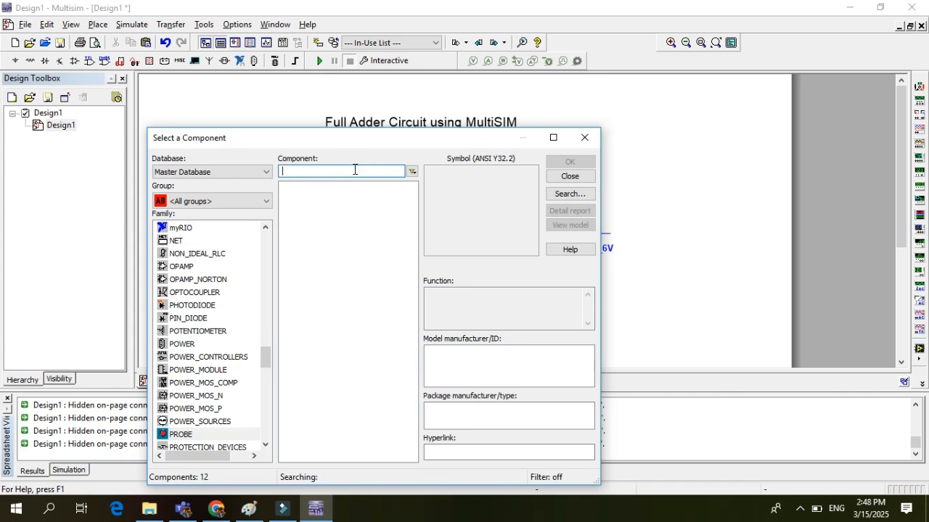
click(314, 300)
click(314, 312)
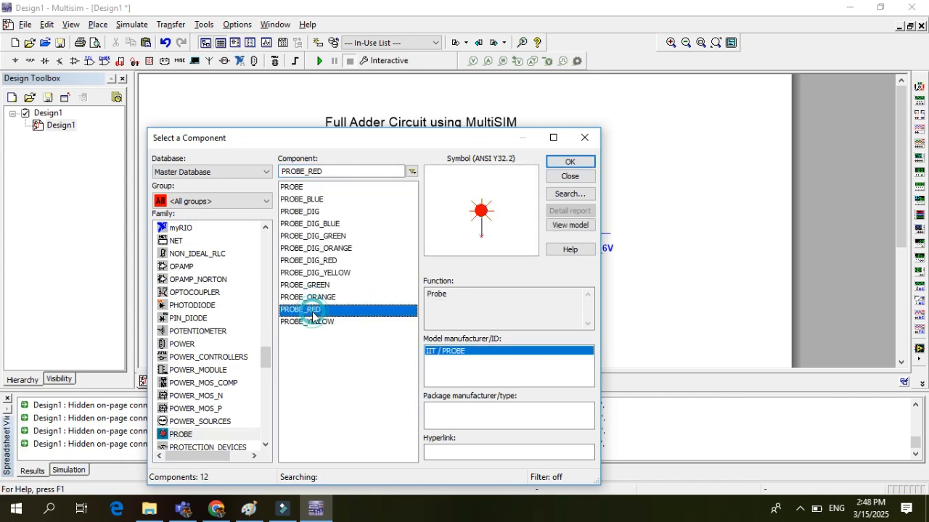
click(581, 162)
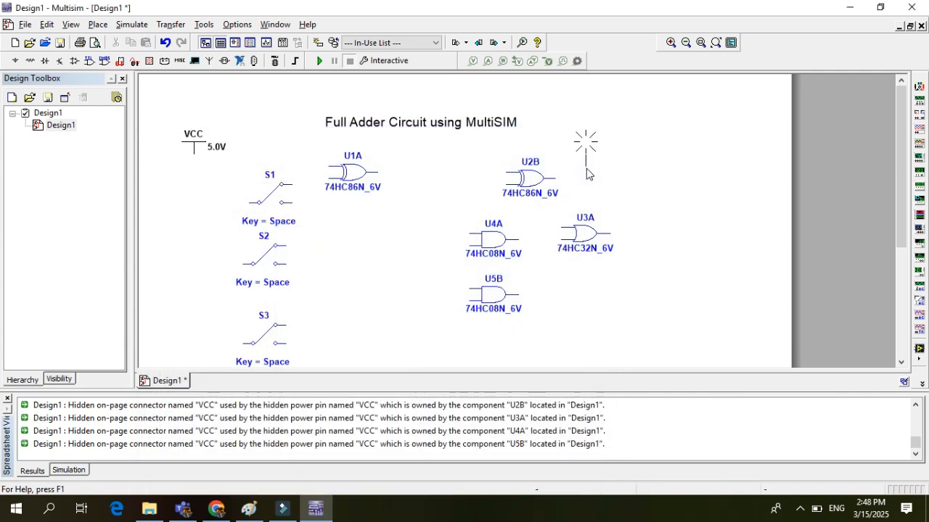
click(628, 179)
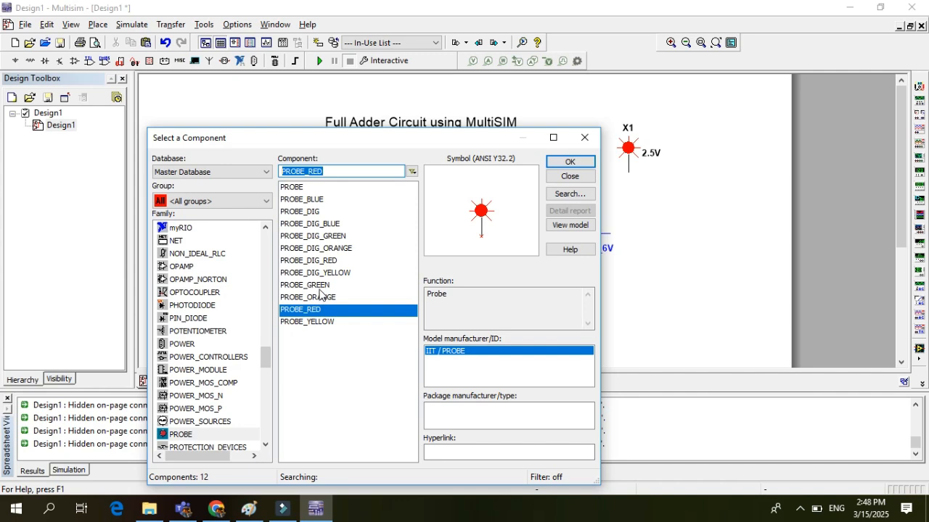
Place a PROBE_GREEN indicator to the right of and below the OR gate, and close the component browser and the Spreadsheet View
click(320, 287)
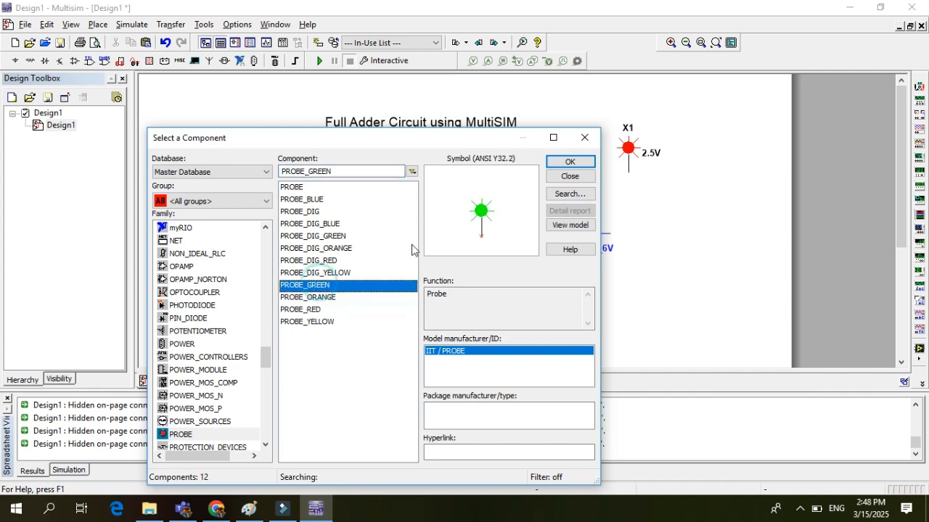
click(568, 163)
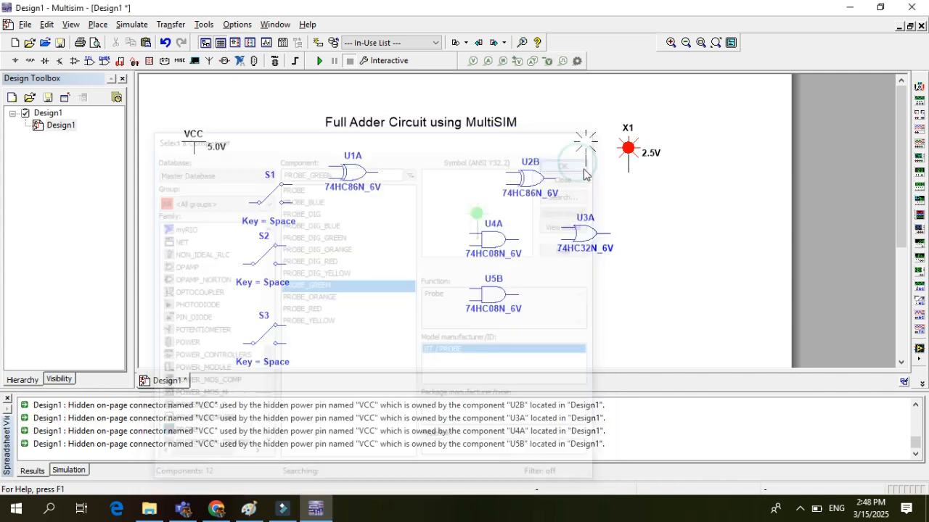
click(654, 301)
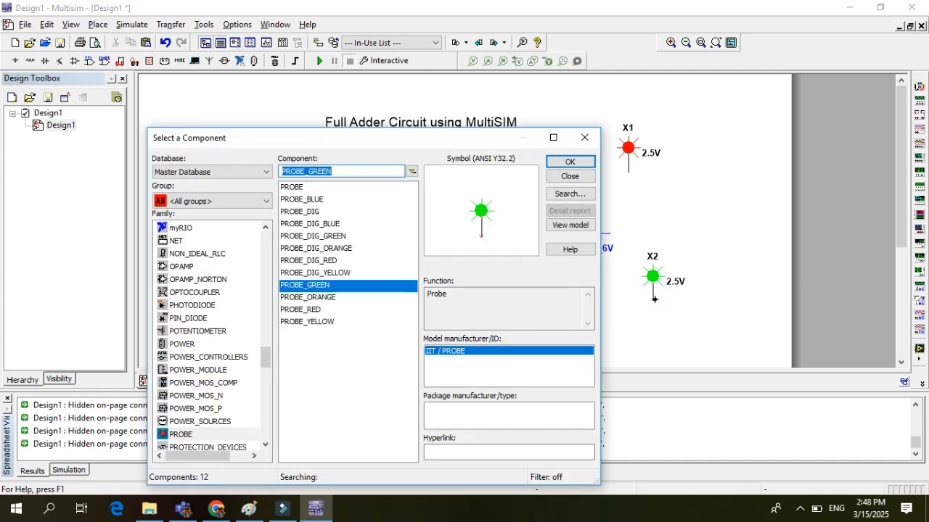
click(571, 177)
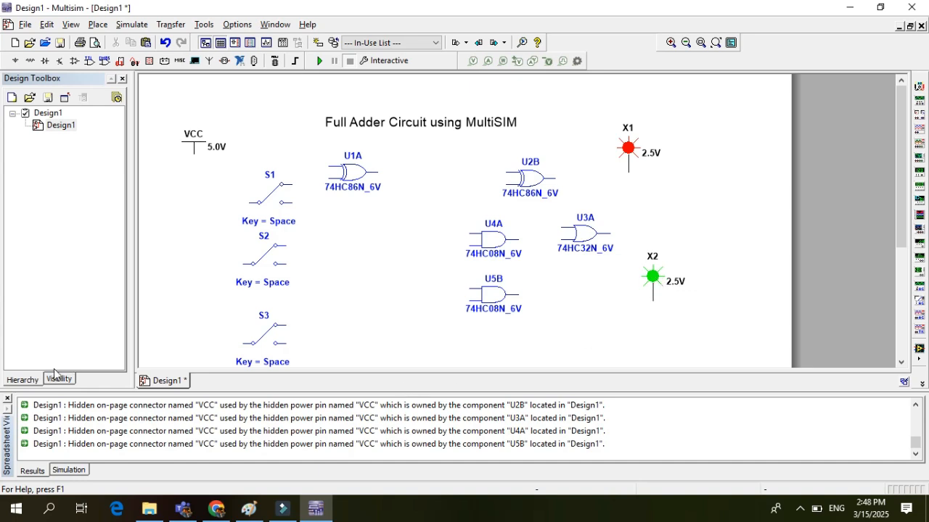
click(7, 398)
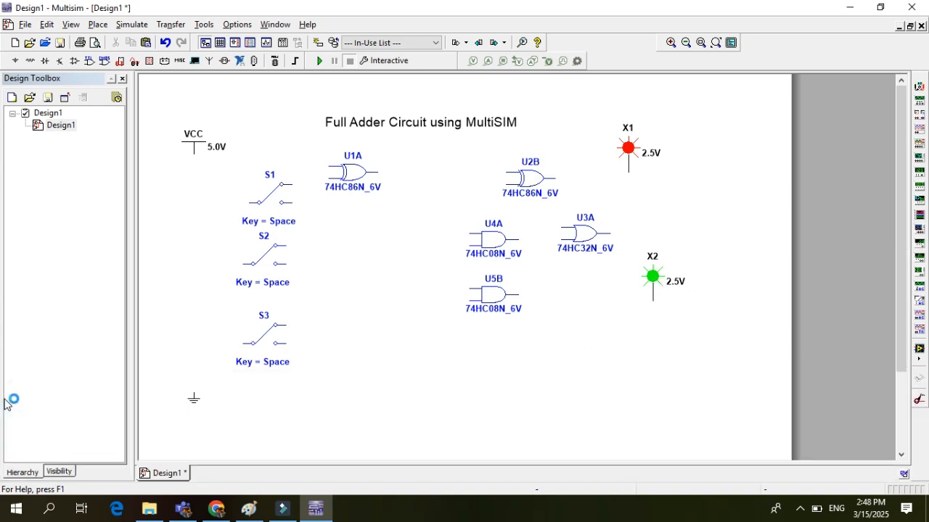
Flip switches S1, S2 and S3 horizontally so their common terminals face the logic gates
right_click(286, 195)
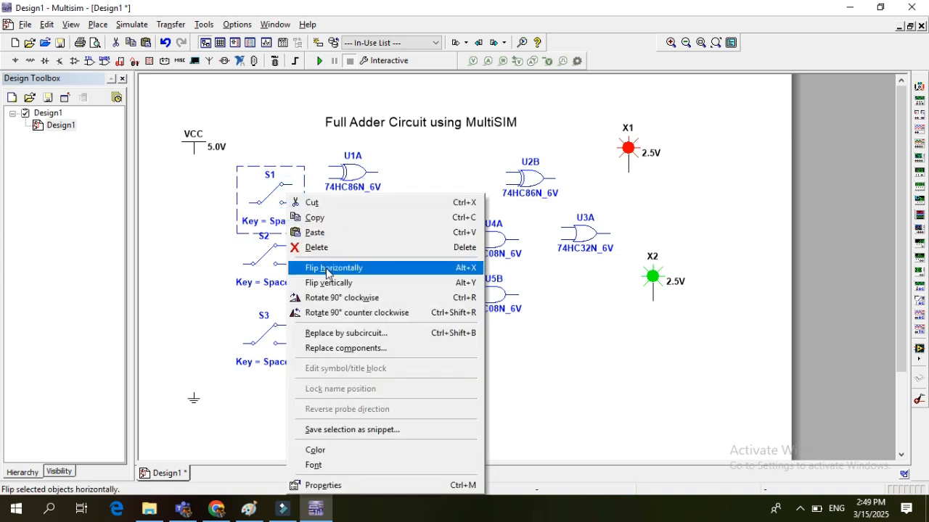
click(327, 270)
right_click(282, 263)
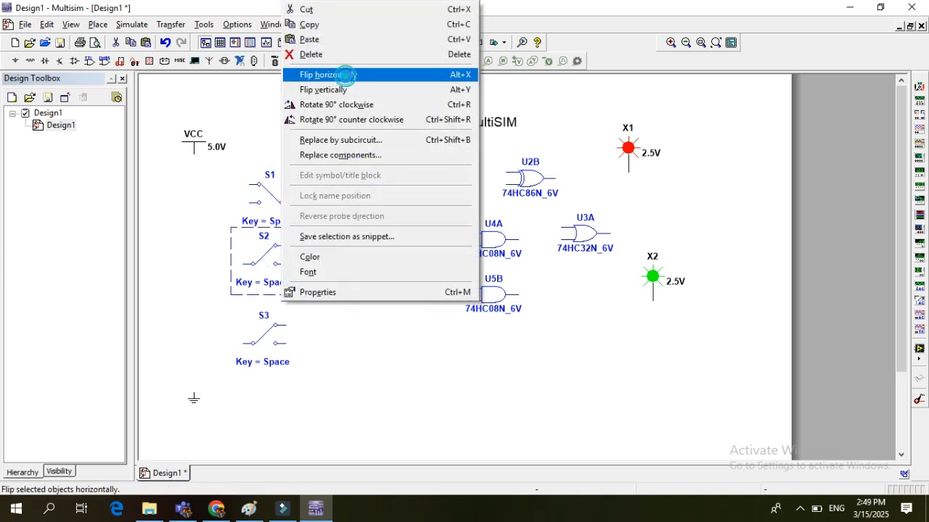
click(345, 75)
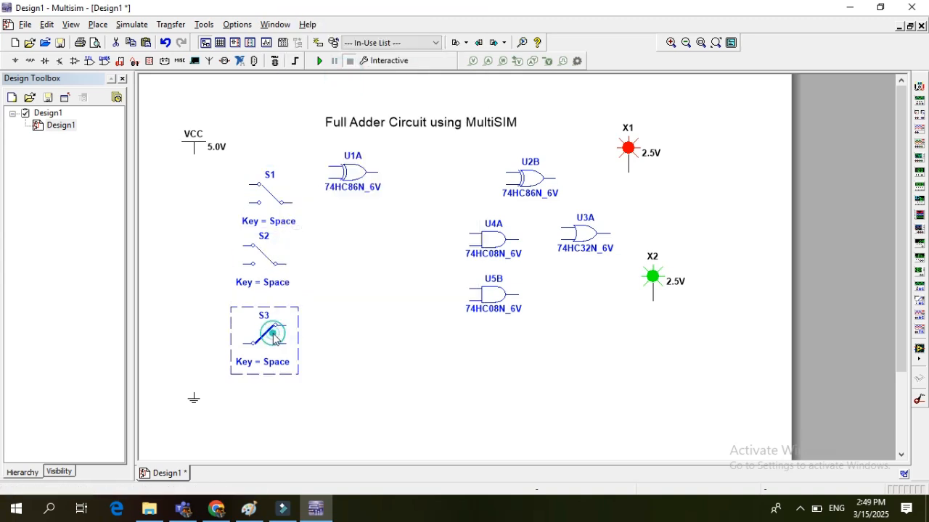
right_click(275, 334)
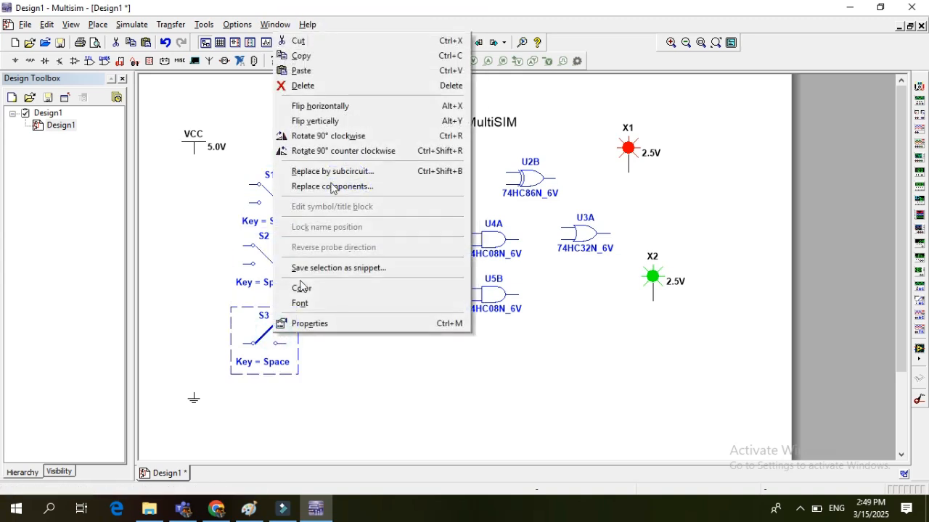
click(338, 107)
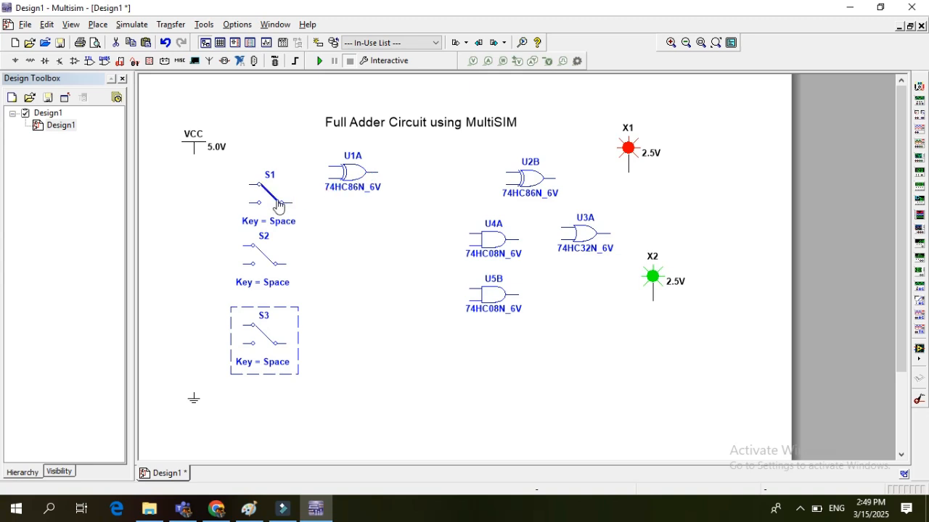
Move switch S1 slightly up and left so it lines up vertically with S2 and S3
drag(271, 206, 271, 199)
click(261, 264)
key(Right)
key(Right)
key(Left)
key(Left)
key(Left)
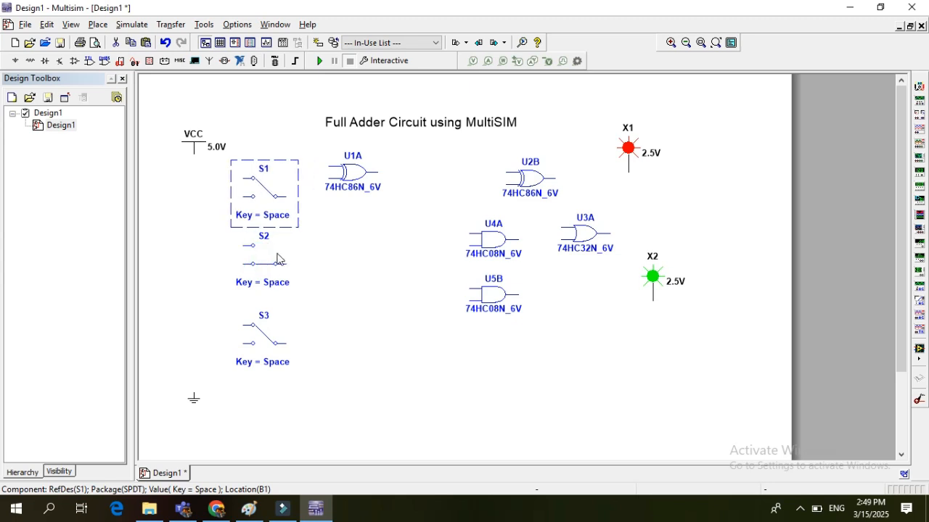
Move switches S2 and S3 slightly down to space the switch column evenly, and toggle S2 back to its upper contact
click(281, 256)
key(Down)
key(Down)
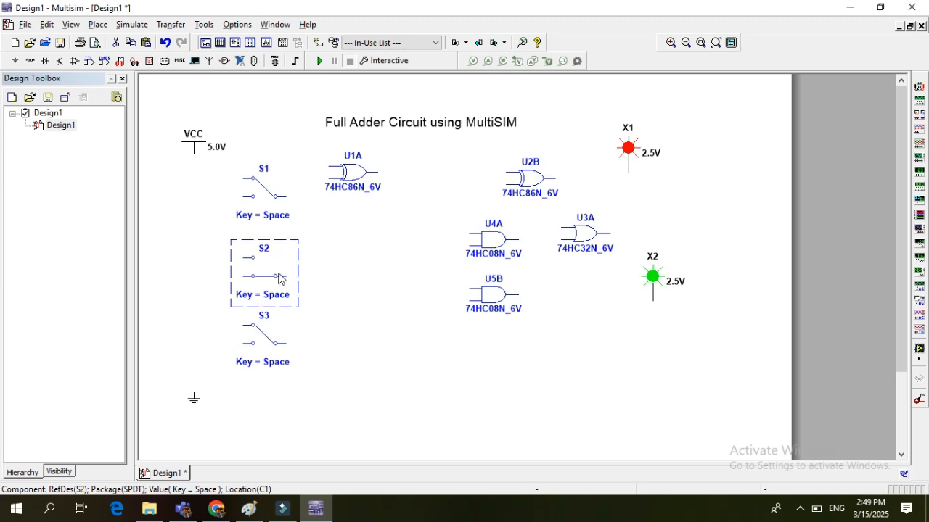
click(264, 274)
click(277, 330)
key(Down)
key(Down)
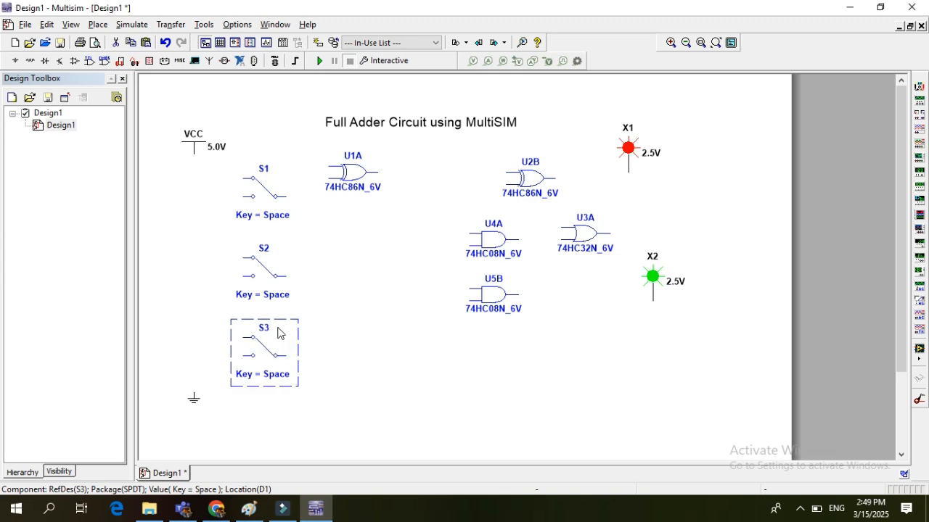
click(313, 370)
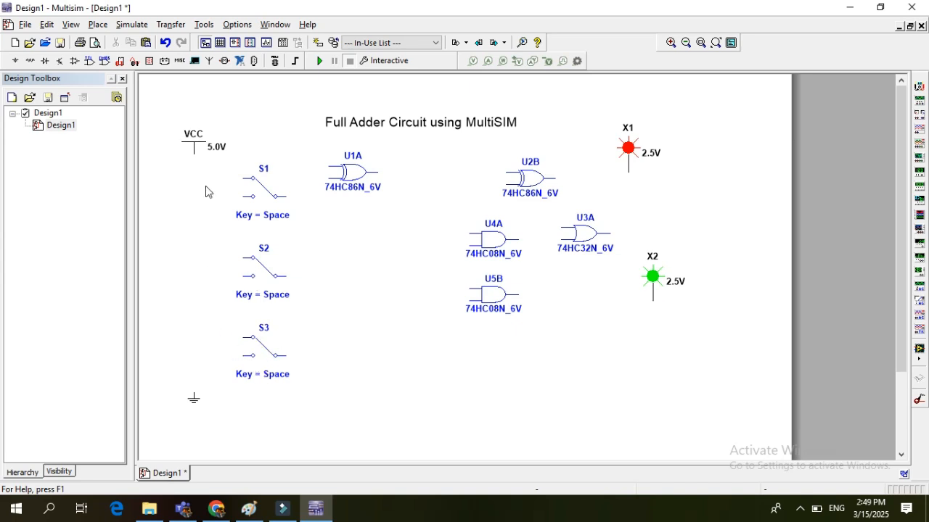
Wire the lower throw contacts of switches S1, S2 and S3 to the VCC supply
click(243, 196)
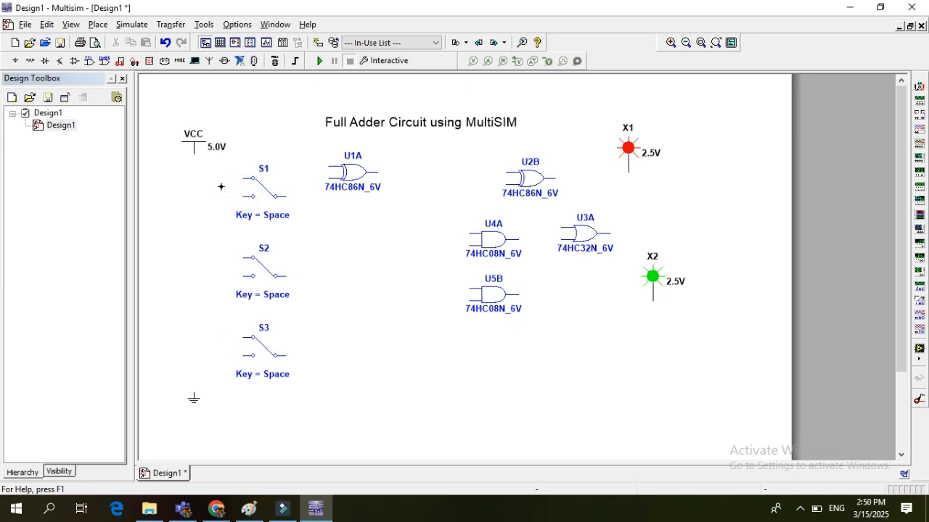
click(194, 150)
click(193, 154)
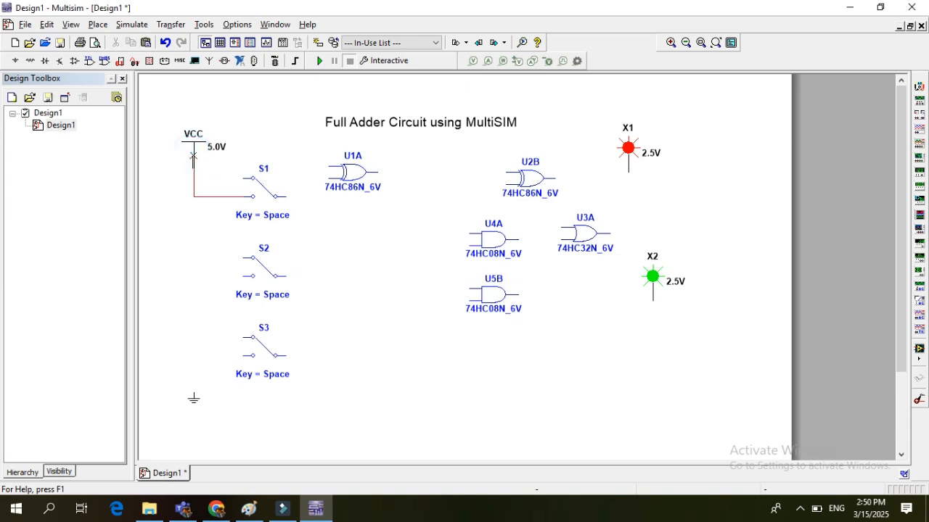
click(244, 275)
click(194, 196)
click(244, 355)
click(194, 277)
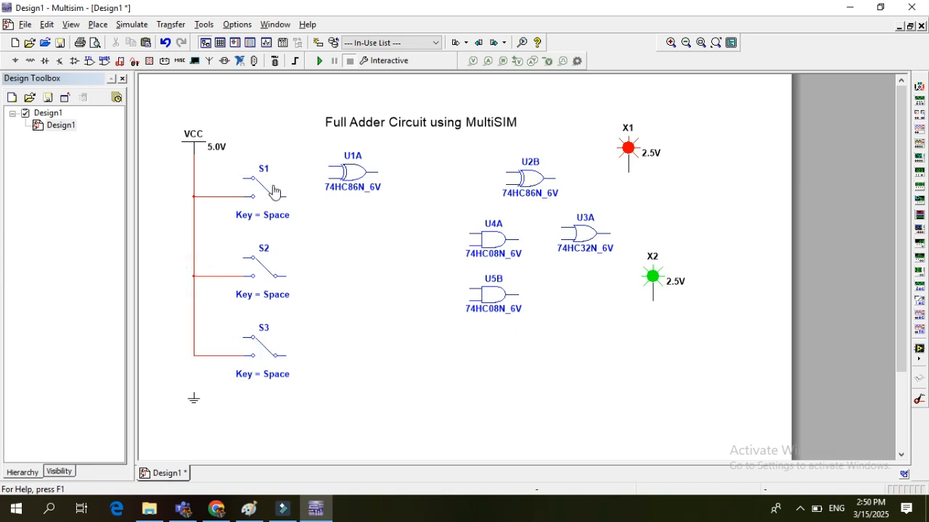
Wire the upper throw contact of switch S1 to ground and move the ground symbol directly under the vertical wire
click(244, 178)
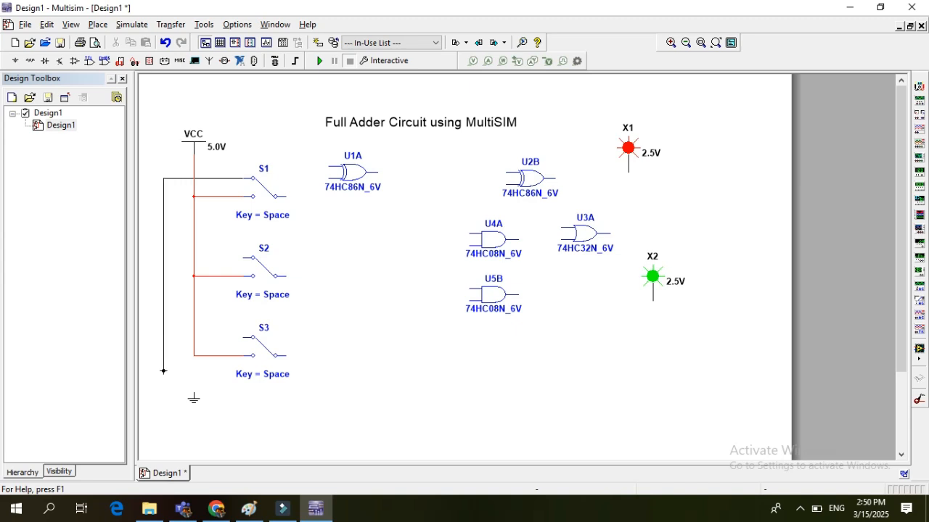
click(162, 390)
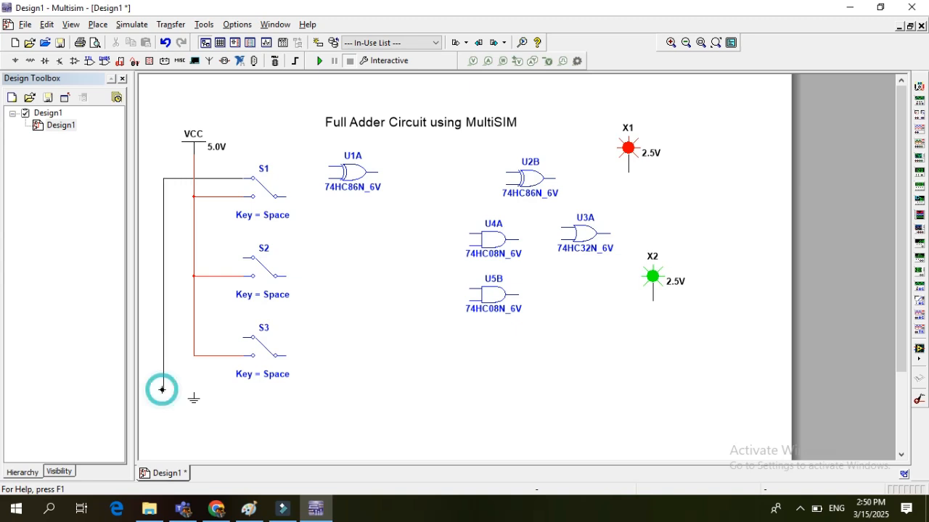
click(193, 394)
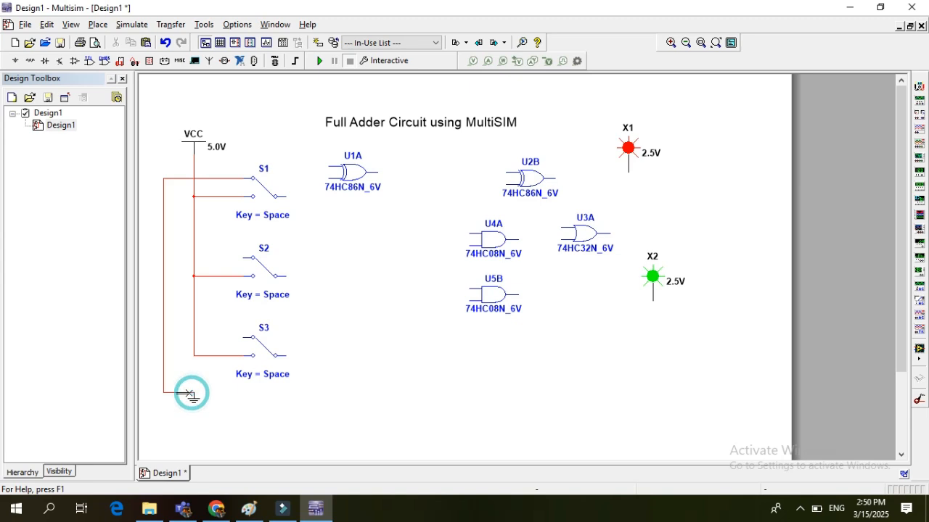
click(189, 405)
drag(188, 405, 157, 405)
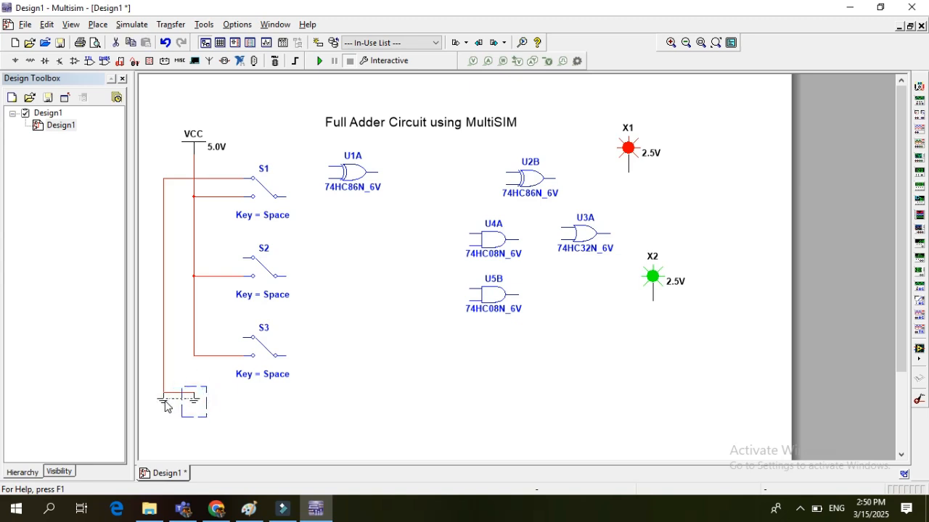
Wire the upper throw contacts of switches S2 and S3 to the vertical ground wire
click(243, 258)
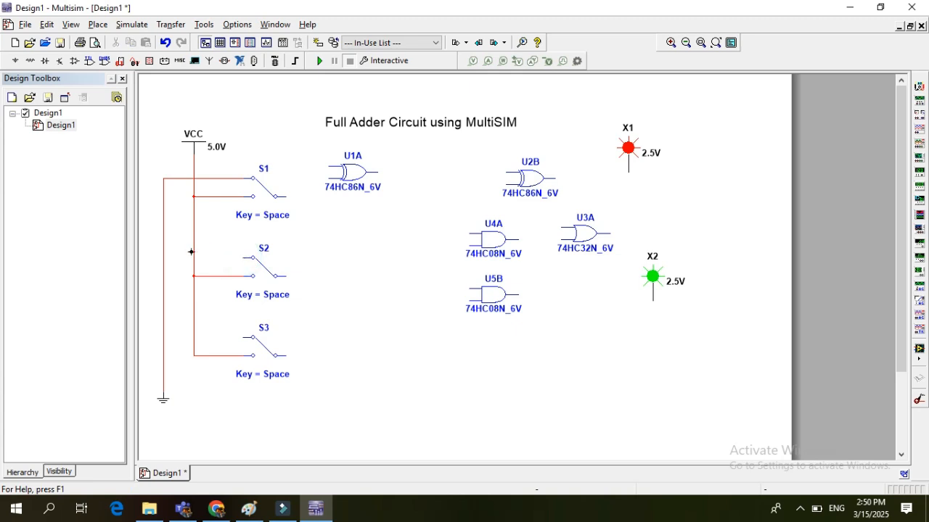
click(164, 257)
click(243, 336)
click(164, 338)
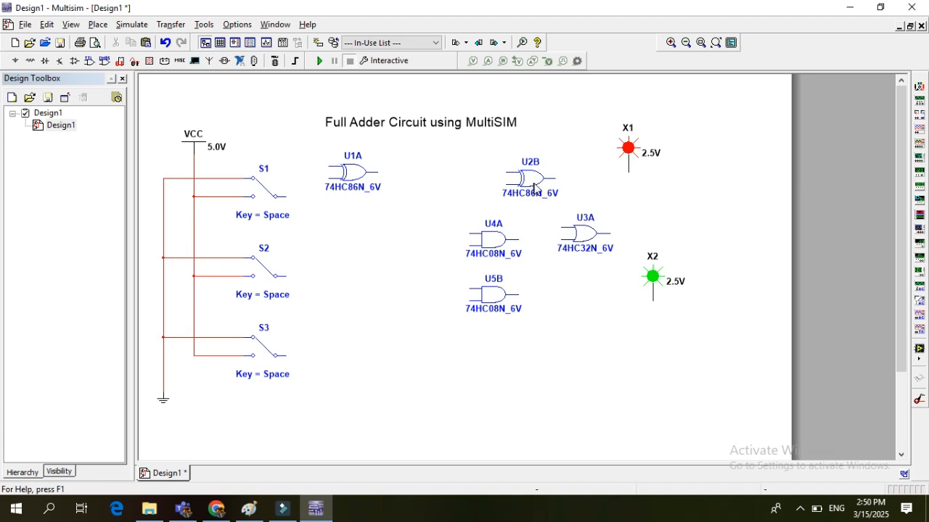
Move XOR gate U1A slightly down beside switch S1 and AND gate U5B left to sit below U1A
click(356, 178)
drag(356, 178, 362, 190)
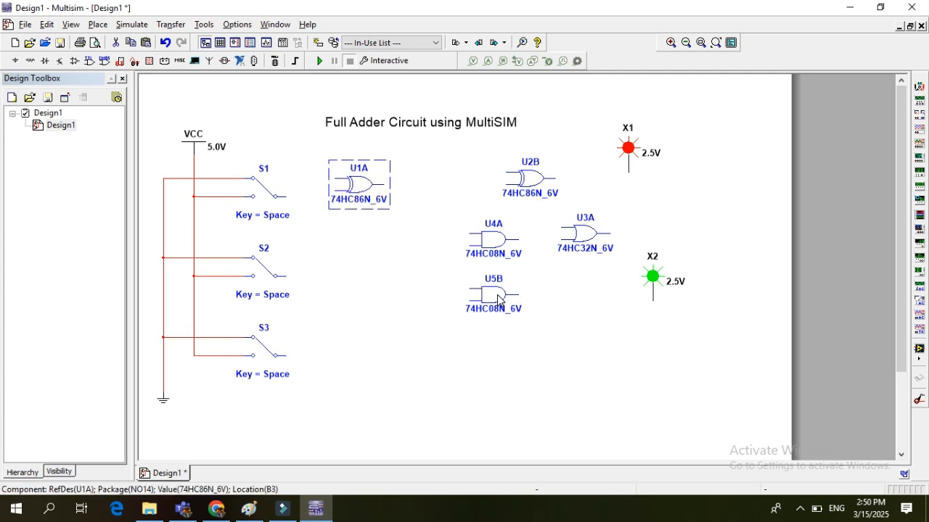
drag(498, 299, 376, 305)
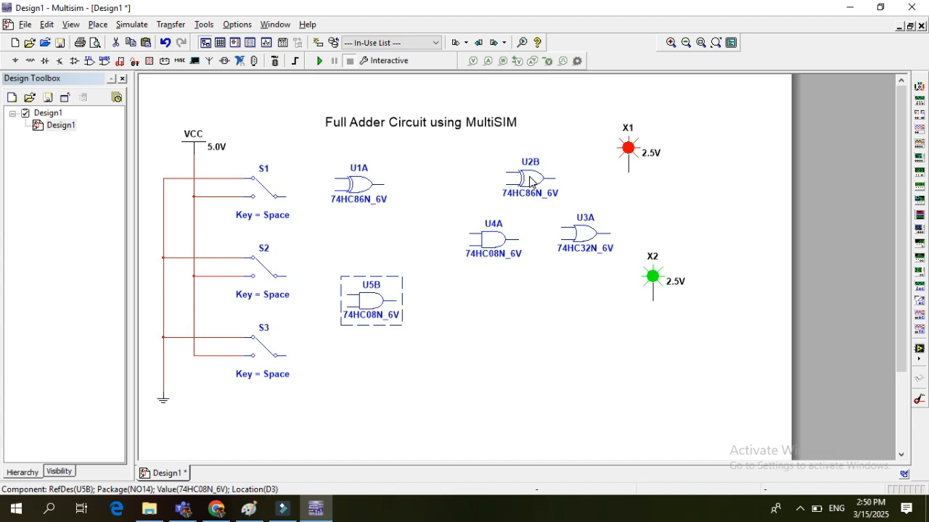
Arrange XOR gate U2B, AND gate U4A and OR gate U3A one below another in a column right of U1A
drag(532, 183, 503, 195)
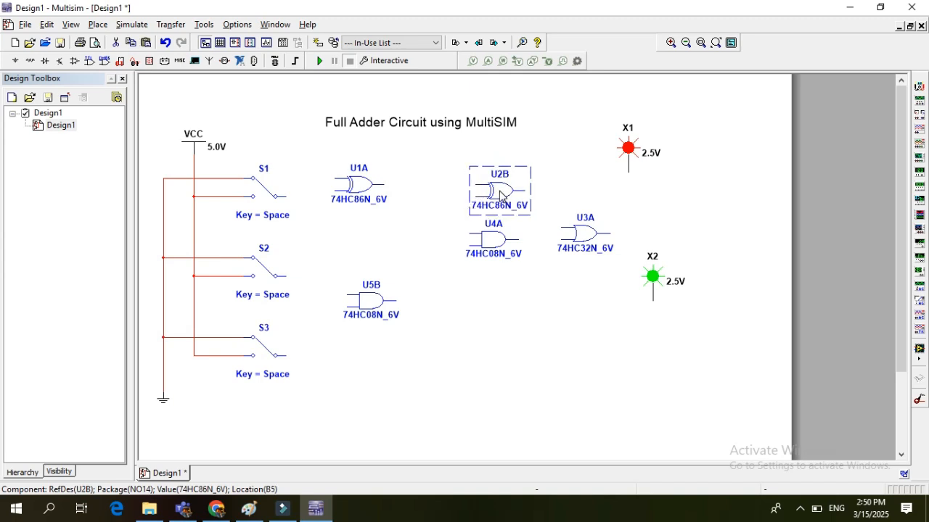
drag(498, 247, 522, 265)
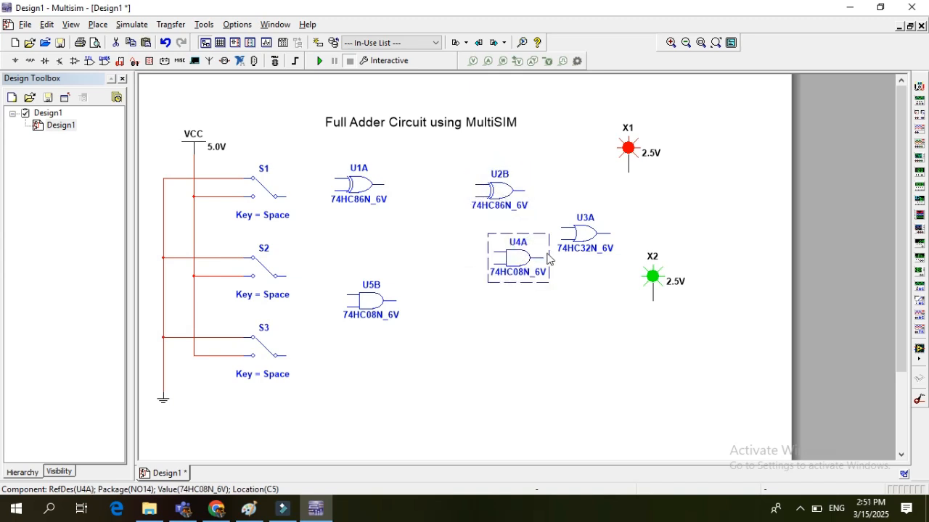
drag(584, 236, 533, 324)
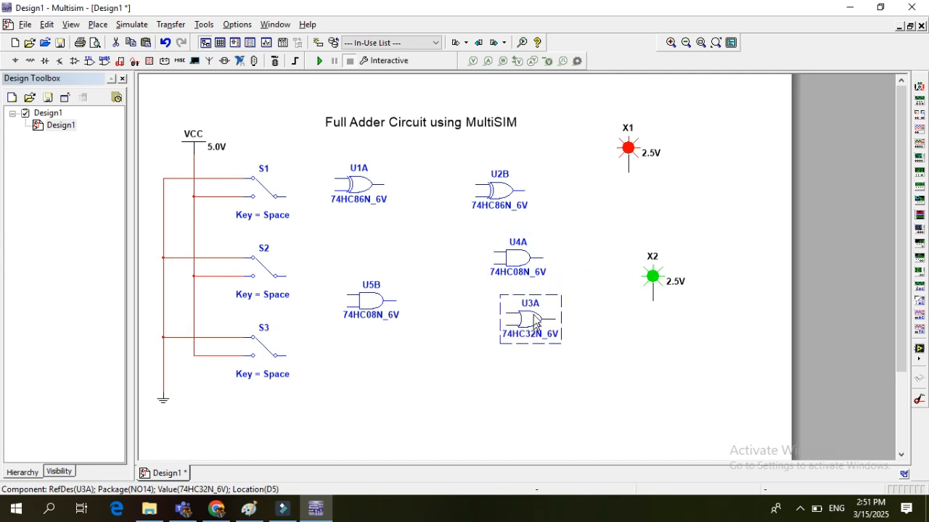
drag(517, 267, 518, 261)
click(436, 236)
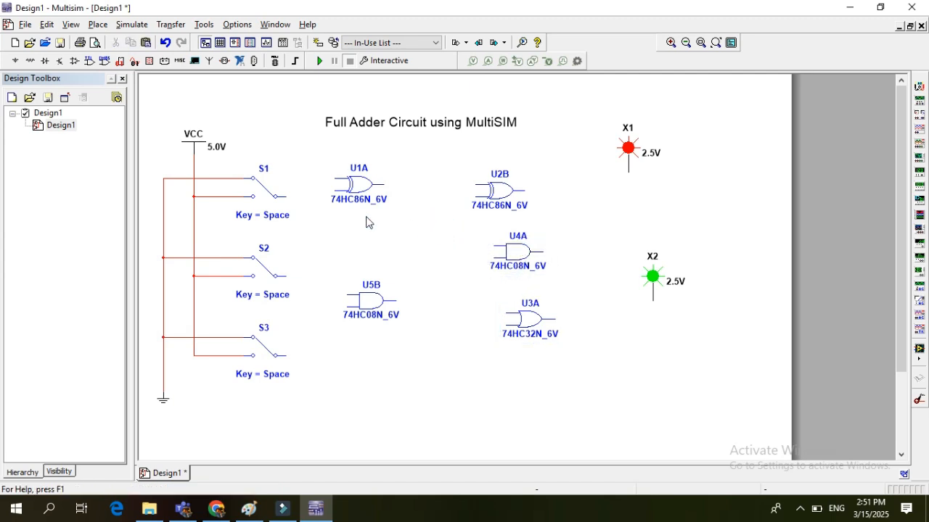
click(287, 196)
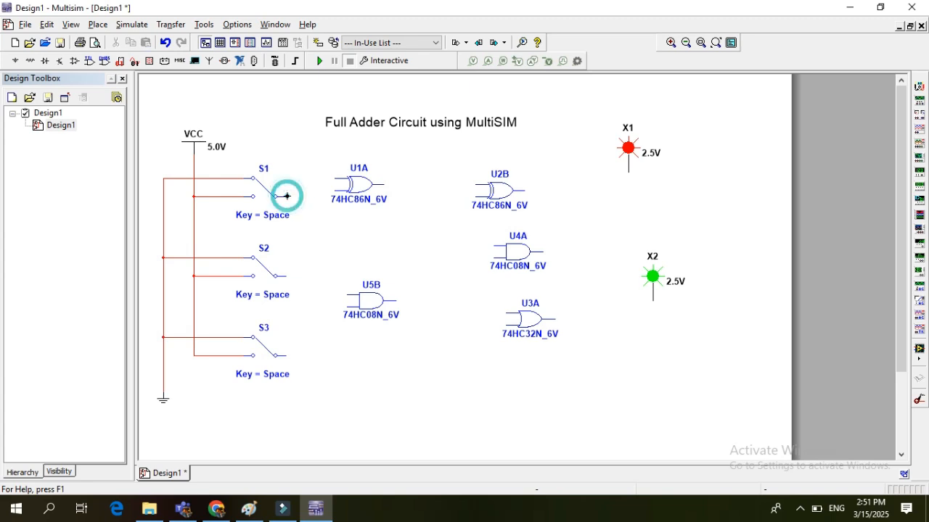
click(290, 150)
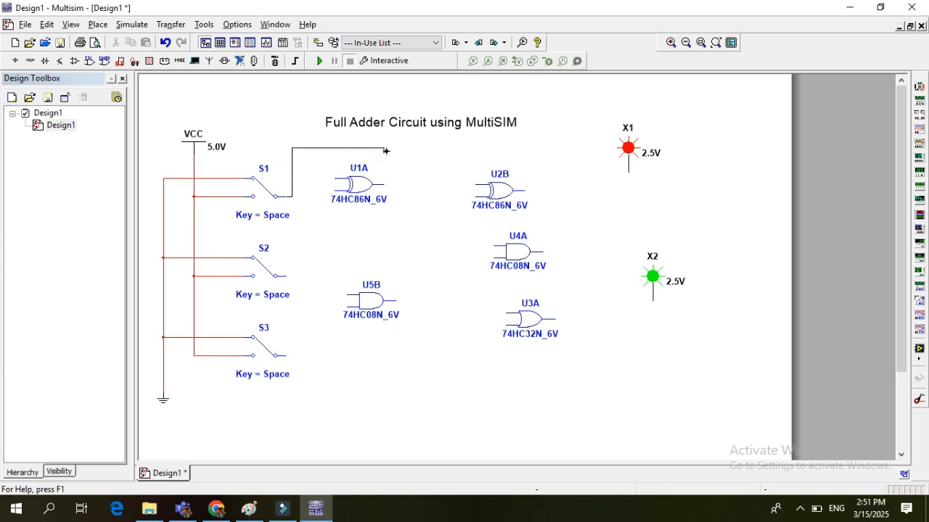
key(Escape)
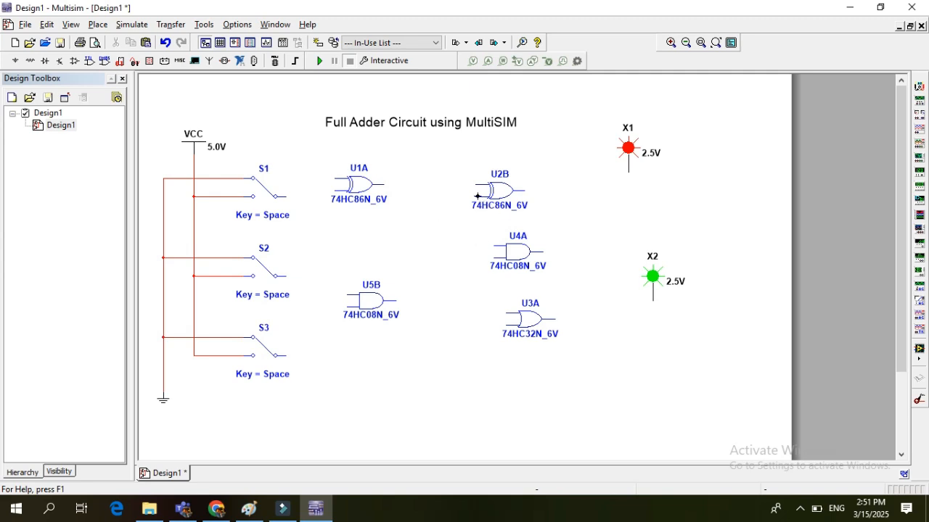
Wire the lower input of XOR gate U2B to the lower input of AND gate U4A
click(476, 196)
click(463, 258)
click(493, 259)
Wire the output of XOR gate U1A to the upper input of U2B and branch it to the upper input of U4A
click(385, 183)
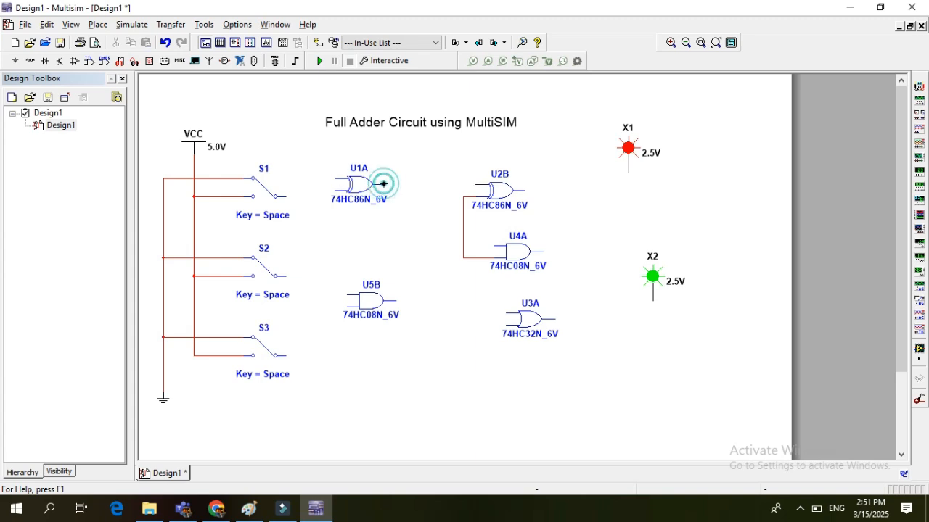
click(478, 185)
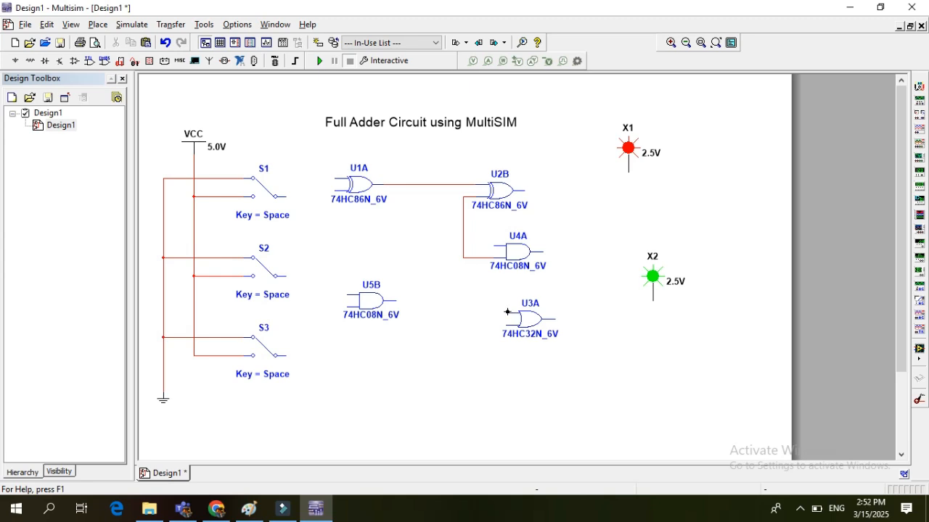
click(494, 245)
click(446, 183)
Wire the outputs of AND gates U4A and U5B to the upper and lower inputs of OR gate U3A, and shift U5B slightly down
click(543, 252)
click(561, 283)
click(502, 311)
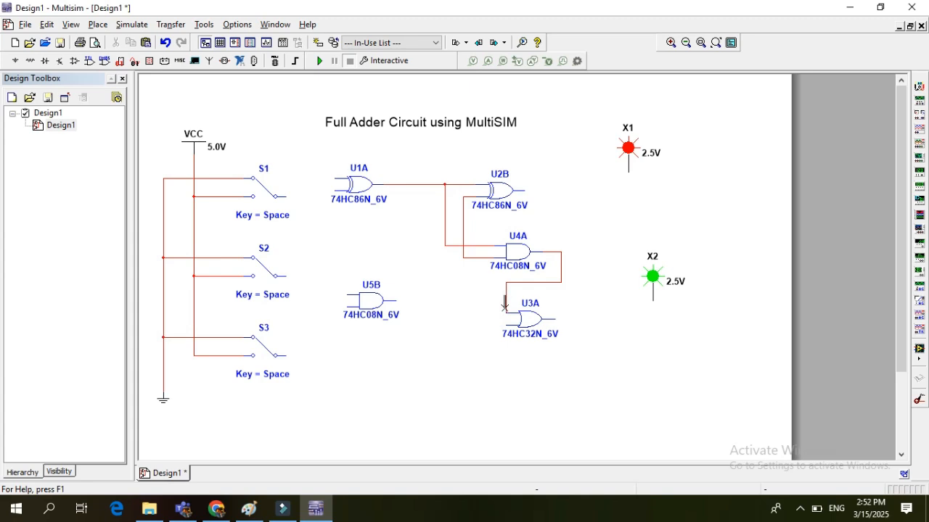
click(394, 302)
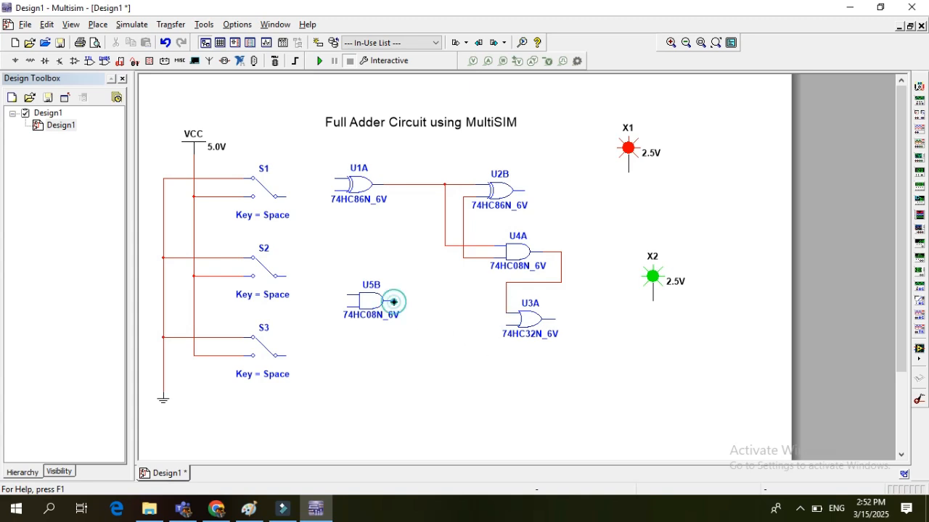
click(504, 325)
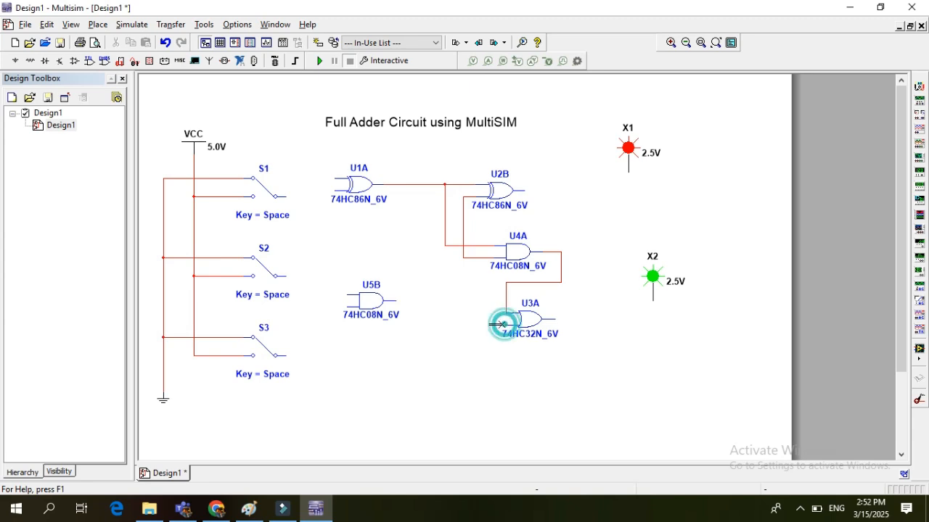
drag(370, 305, 367, 321)
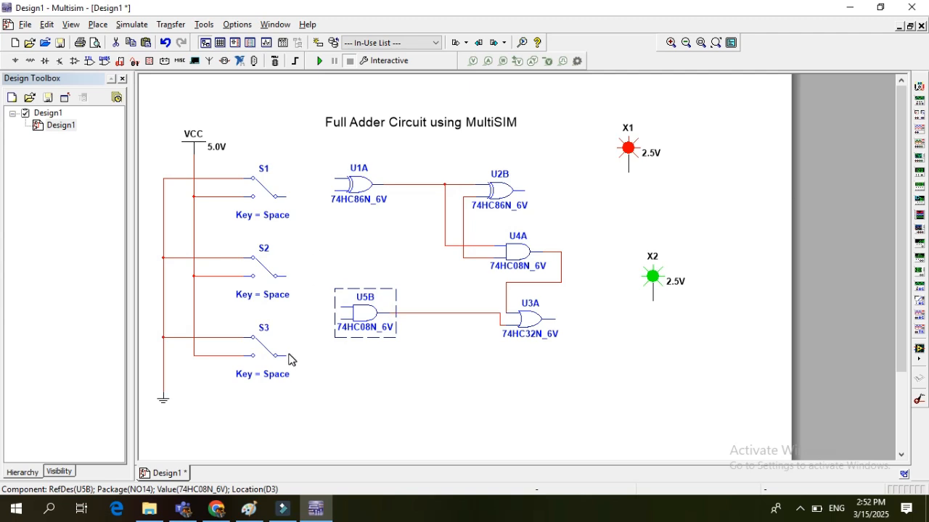
Wire the output of switch S1 over XOR gate U1A to the wire joining the lower inputs of U2B and U4A
click(285, 196)
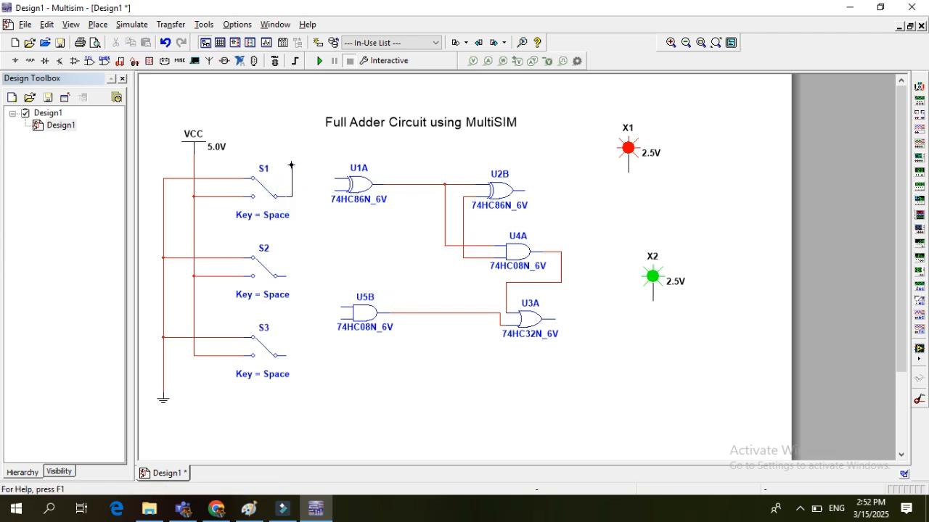
click(297, 142)
click(409, 145)
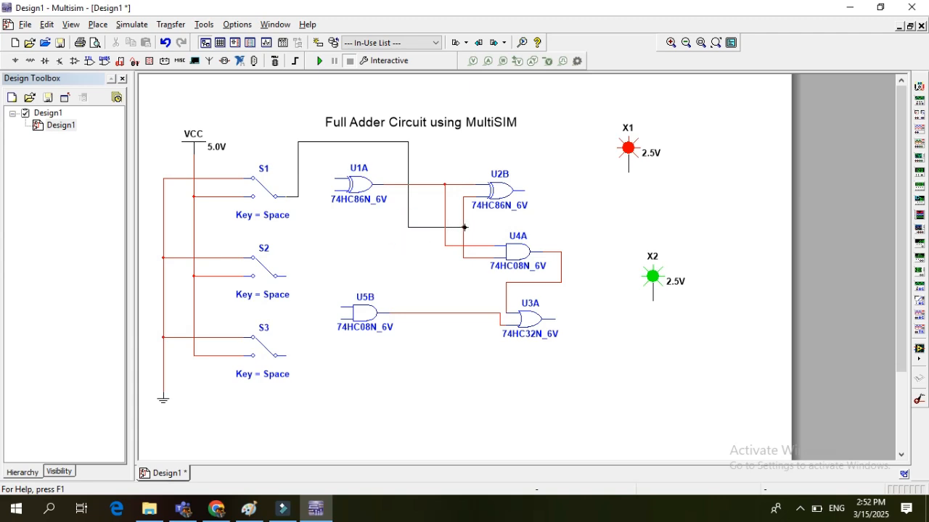
click(464, 227)
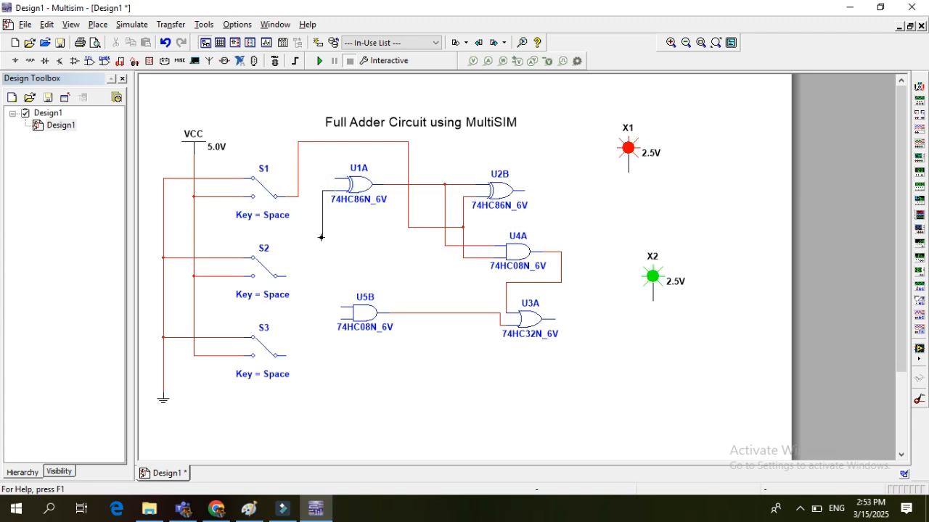
Wire U1A's lower input to the lower input of AND gate U5B, and U1A's upper input to the output of switch S3
click(316, 320)
click(338, 320)
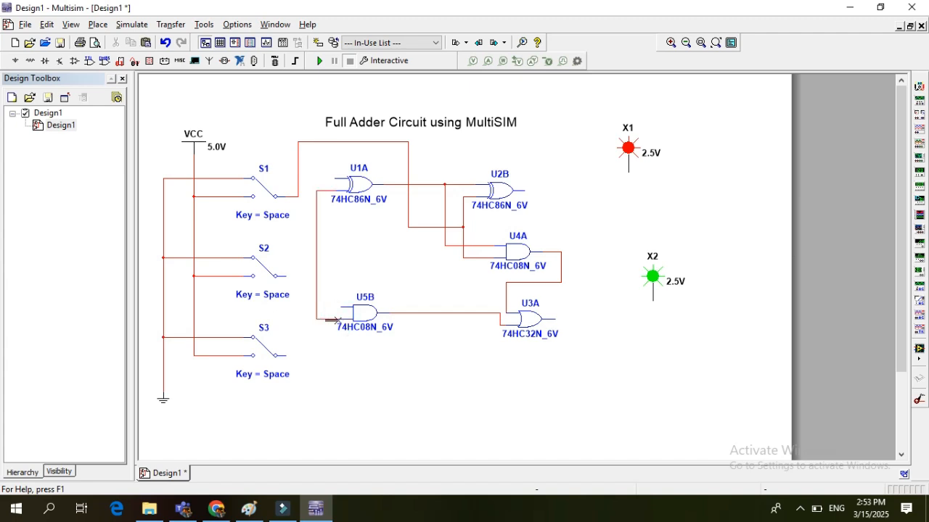
click(336, 179)
click(308, 179)
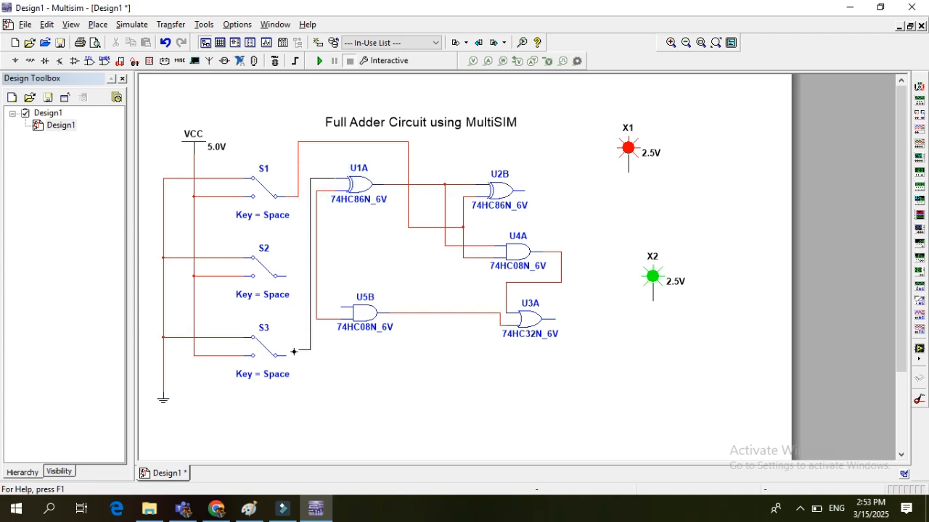
click(286, 356)
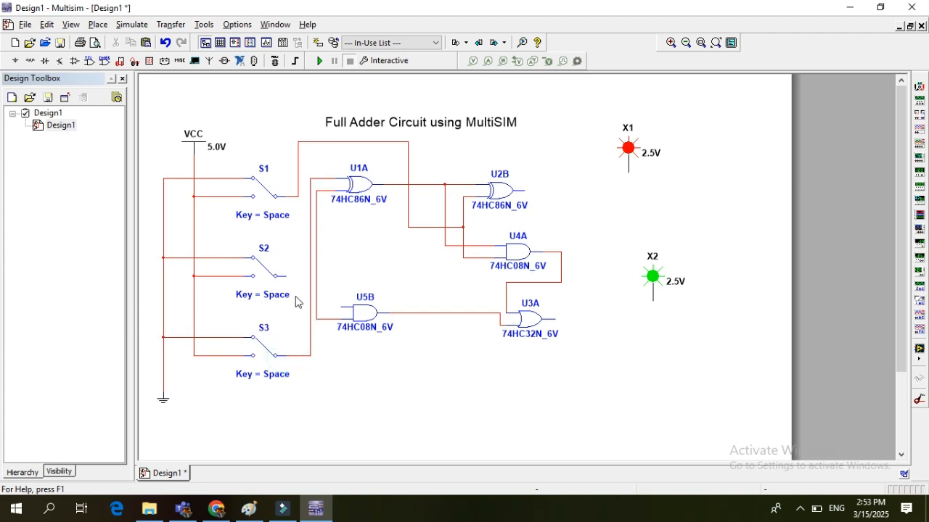
Connect switch S2's output to the wire joining the lower inputs of U1A and U5B, and U5B's upper input to S3's output wire
click(285, 276)
click(316, 245)
click(341, 307)
click(312, 305)
Wire the output of XOR gate U2B to probe X1 and the output of OR gate U3A to probe X2
click(523, 191)
click(628, 171)
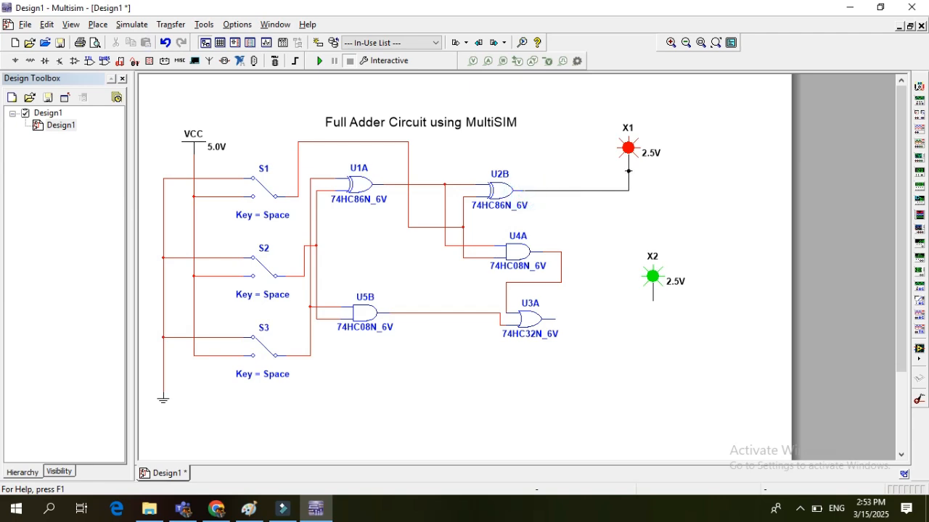
click(628, 171)
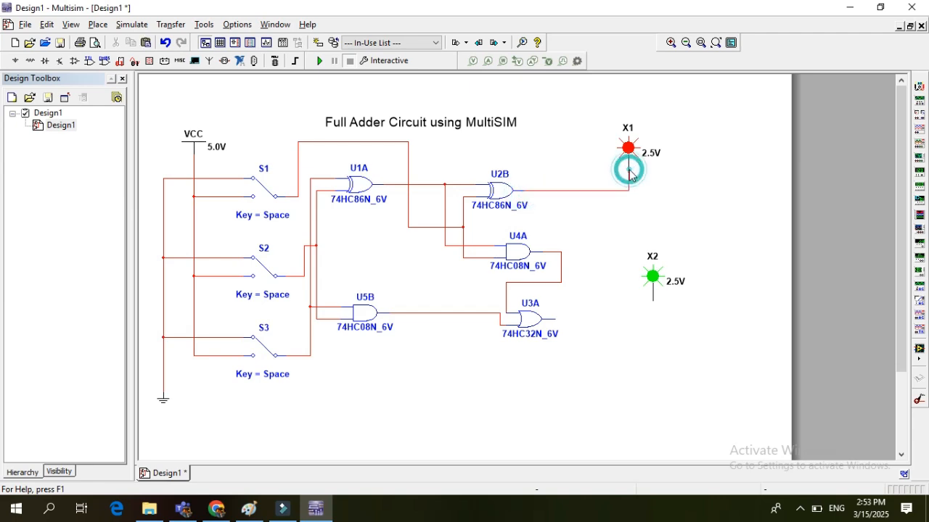
click(556, 320)
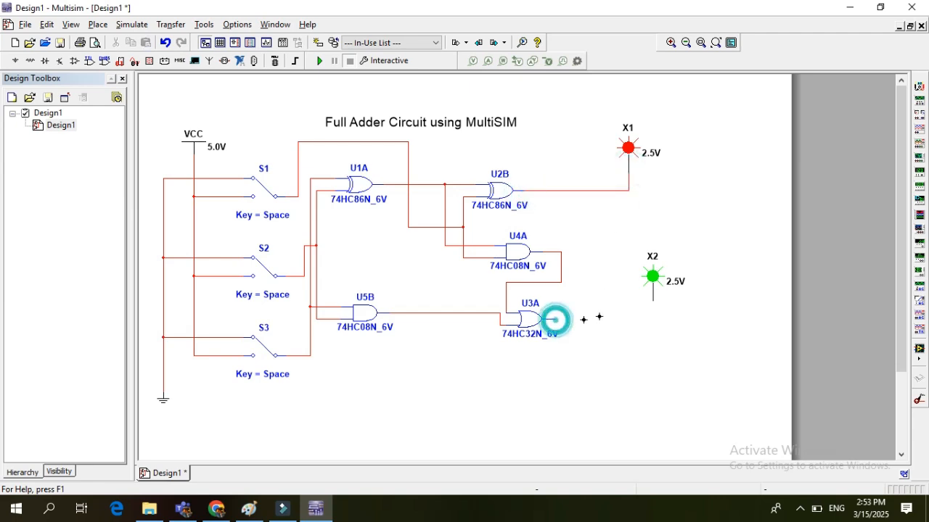
click(651, 298)
Shift probes X2 and X1 closer to the gates so that they line up vertically
click(653, 278)
drag(653, 278, 622, 284)
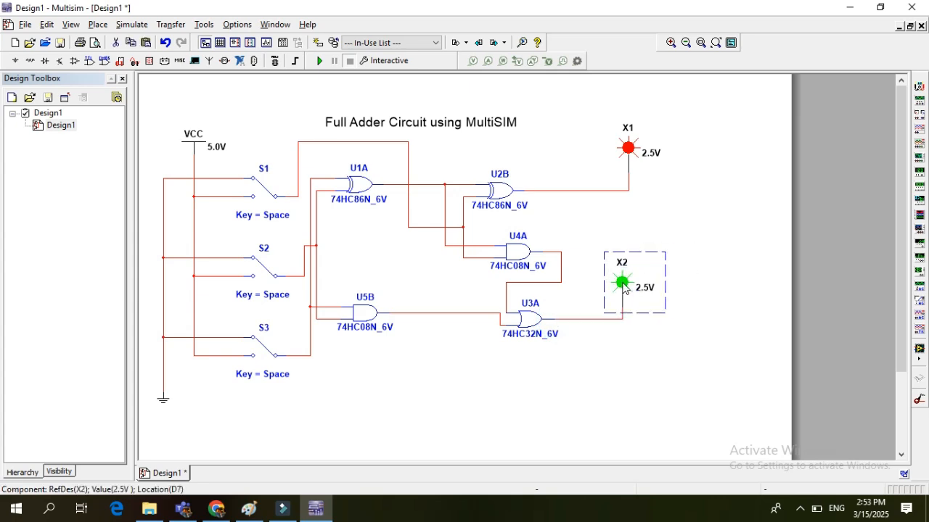
click(629, 148)
drag(629, 148, 622, 148)
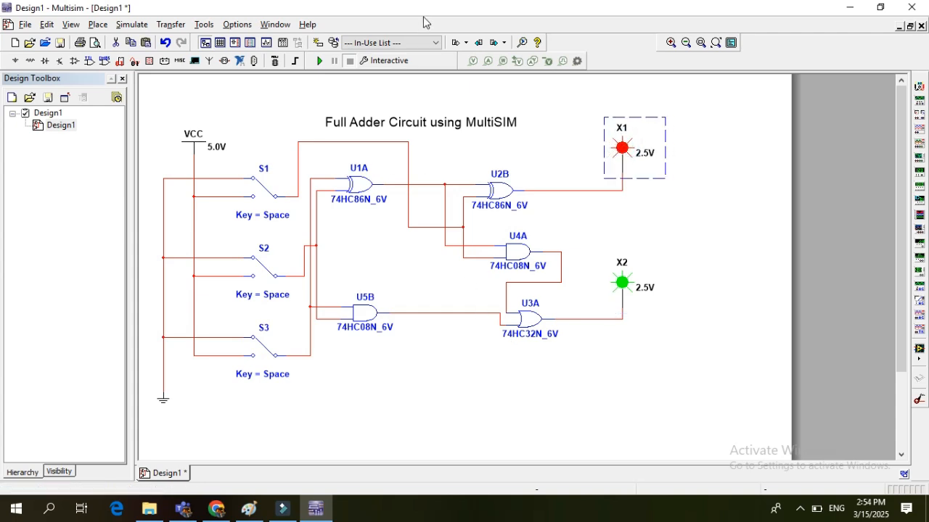
Run the interactive simulation and hide the Spreadsheet View
click(320, 62)
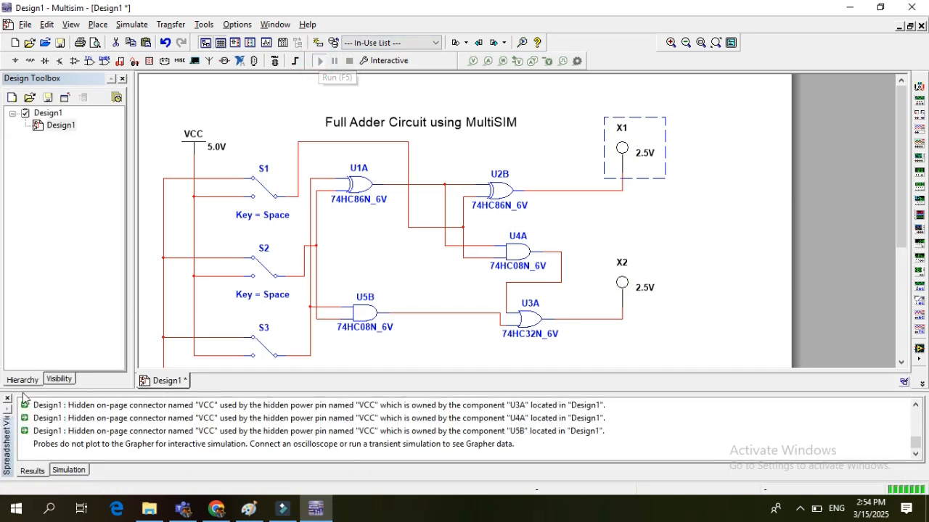
click(9, 399)
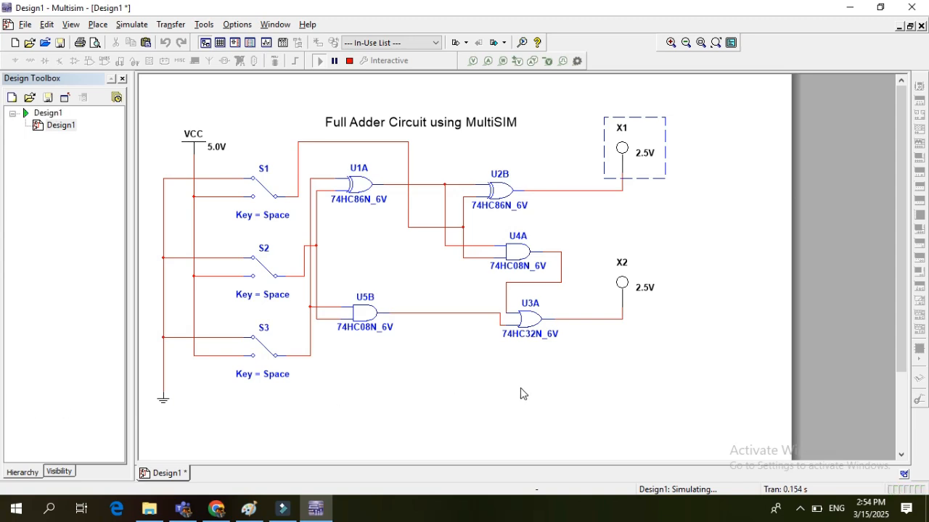
Test the adder by switching S3 to VCC and back to ground, and doing the same with S2
click(259, 354)
click(259, 353)
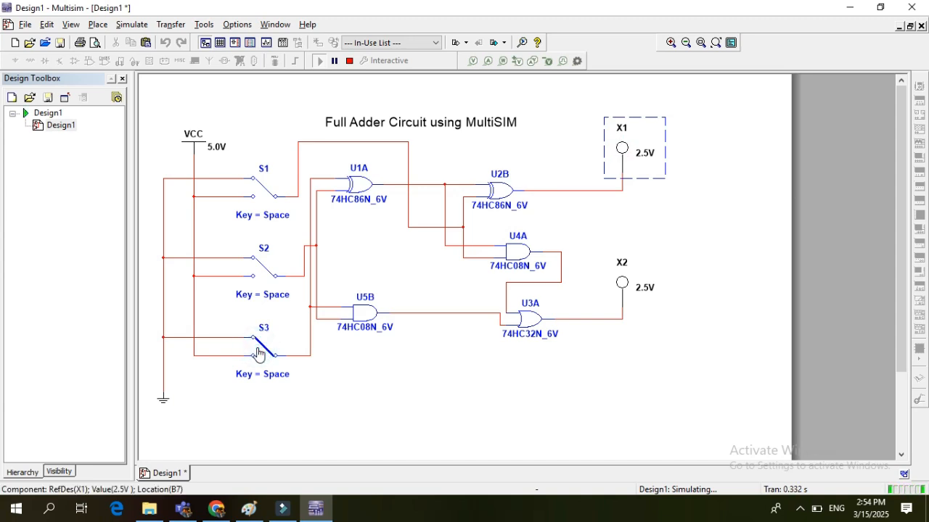
click(263, 275)
click(262, 275)
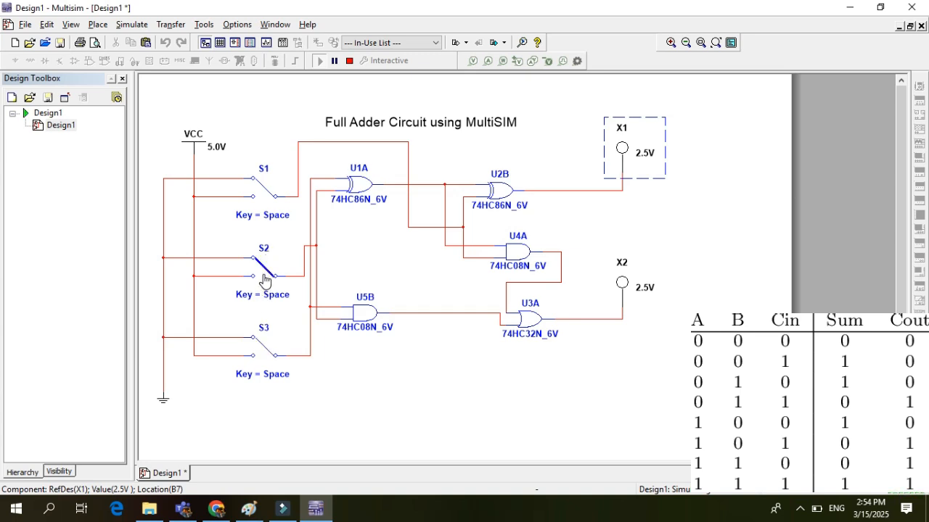
Switch S2, S3 and S1 to VCC to test the adder with all three inputs high
click(262, 276)
click(260, 350)
click(261, 184)
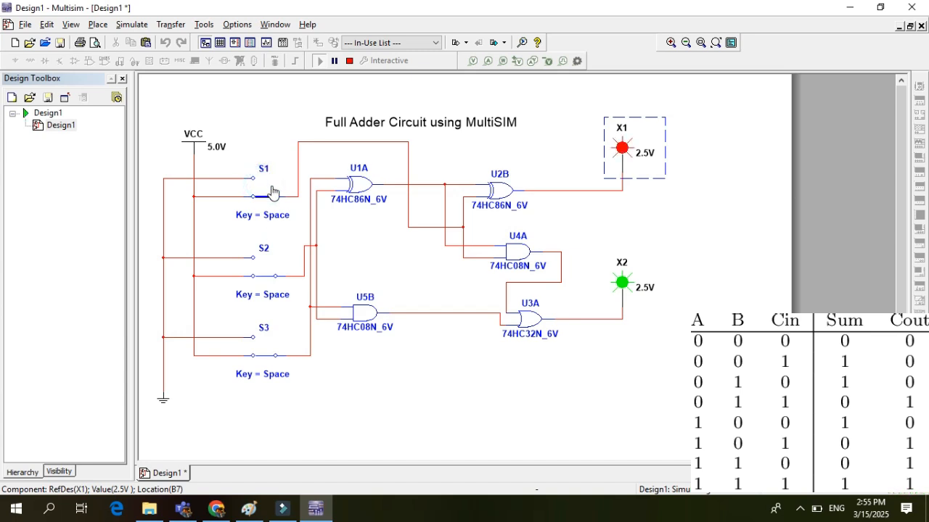